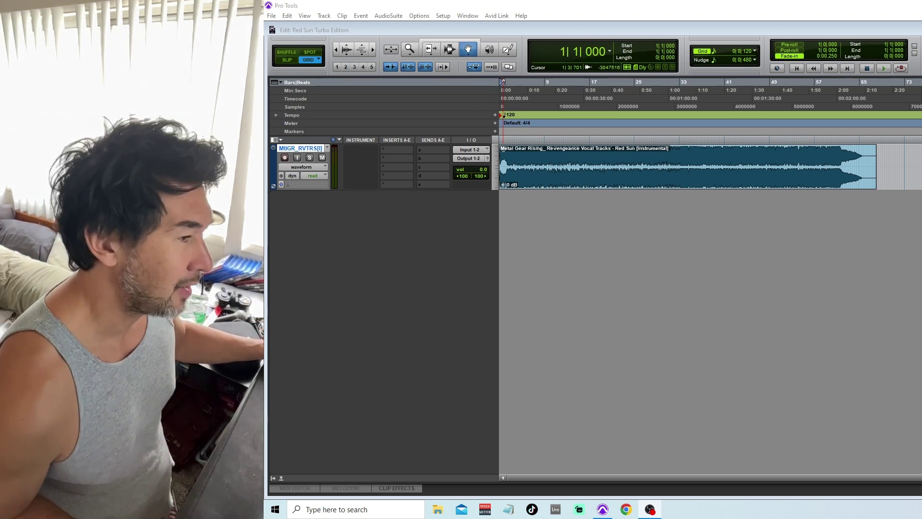
Start importing session data and browse to the MGR Covers folder for the source session.
{"action": "key", "text": "alt+f"}
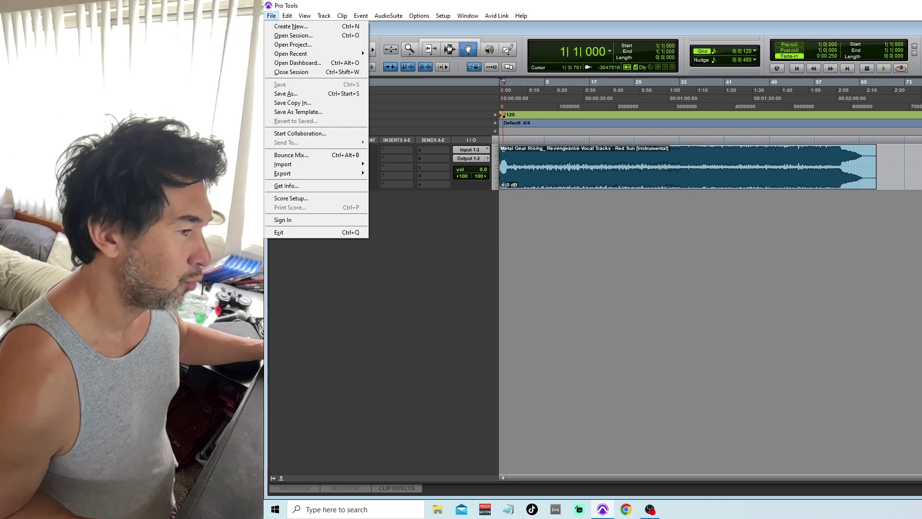
{"action": "key", "text": "Down"}
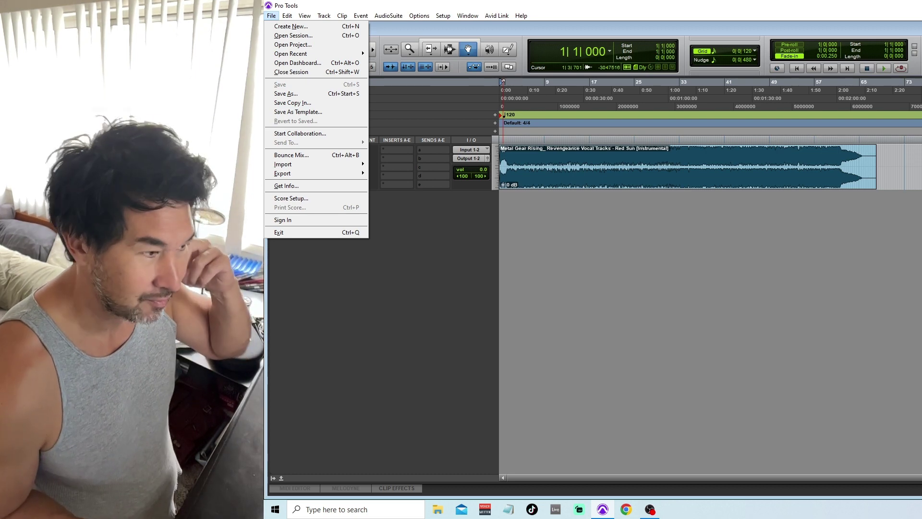
{"action": "key", "text": "i"}
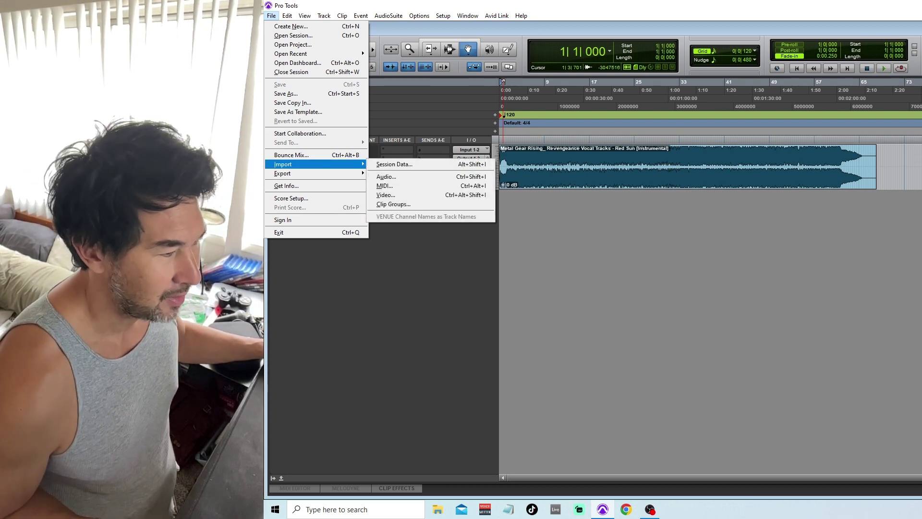
{"action": "key", "text": "Down"}
{"action": "key", "text": "Up"}
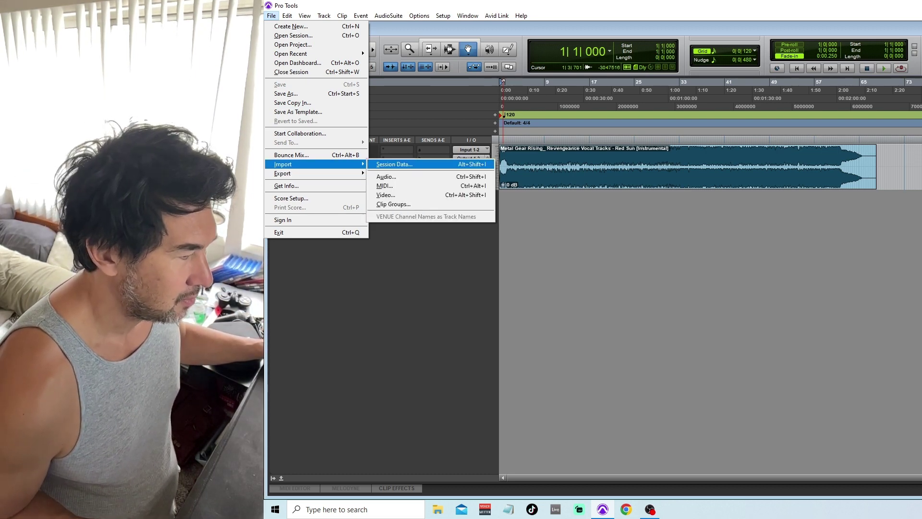
{"action": "left_click", "coordinate": [393, 164]}
{"action": "left_click", "coordinate": [657, 152]}
{"action": "left_click", "coordinate": [640, 285]}
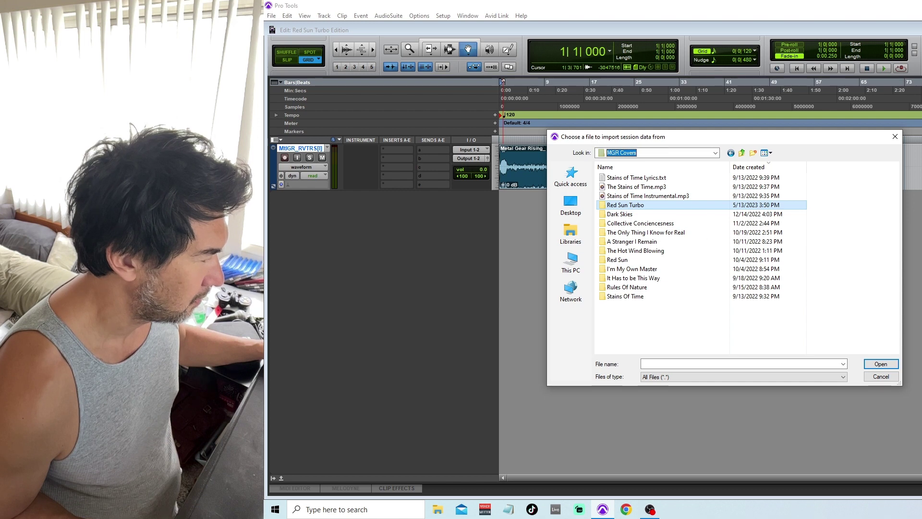
{"action": "double_click", "coordinate": [635, 251]}
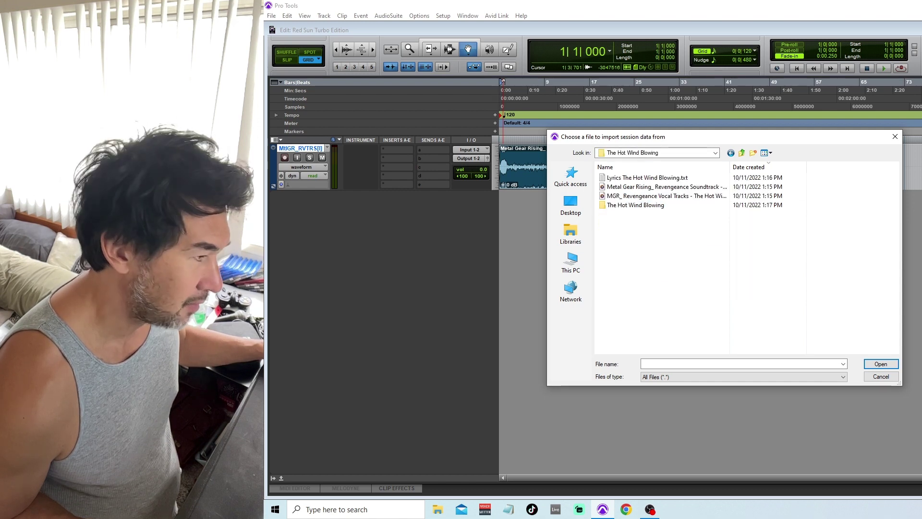
{"action": "left_click", "coordinate": [657, 153]}
{"action": "left_click", "coordinate": [639, 277]}
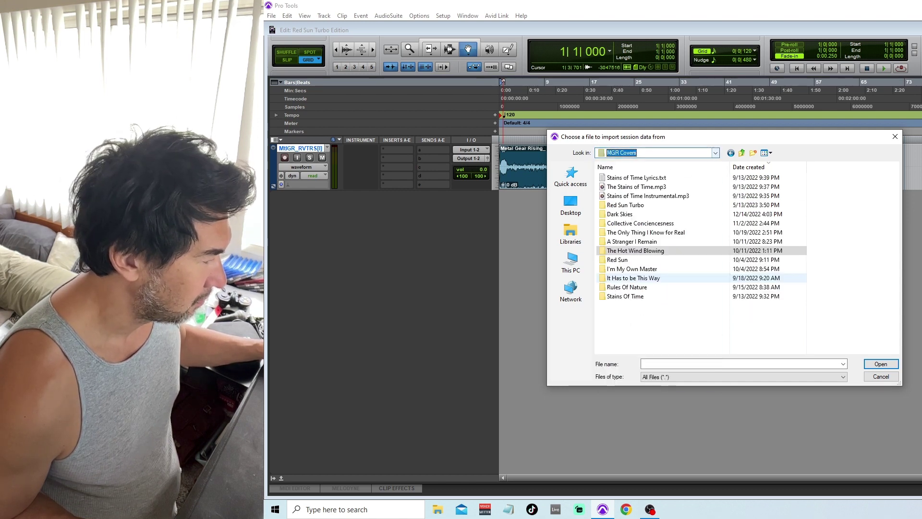
Open the session file Red Sun.ptx from the nested Red Sun project folder as the import source.
{"action": "double_click", "coordinate": [634, 259]}
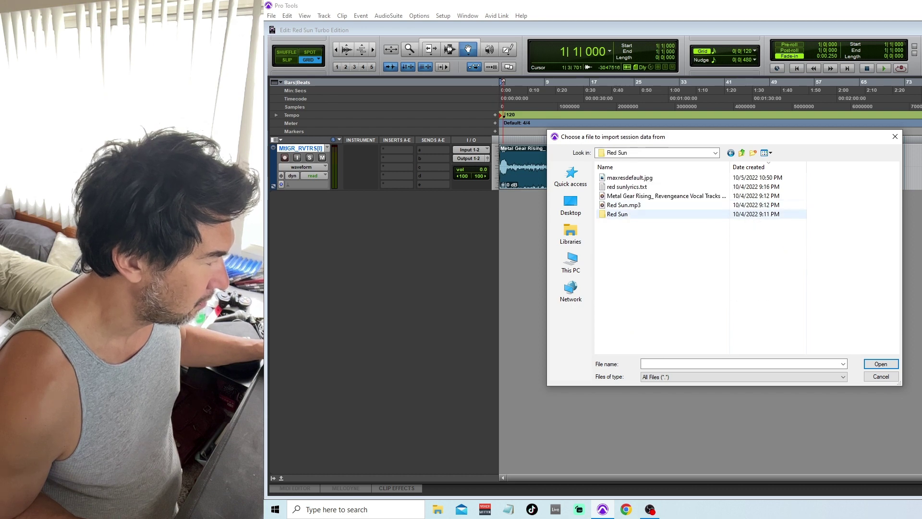
{"action": "double_click", "coordinate": [617, 213]}
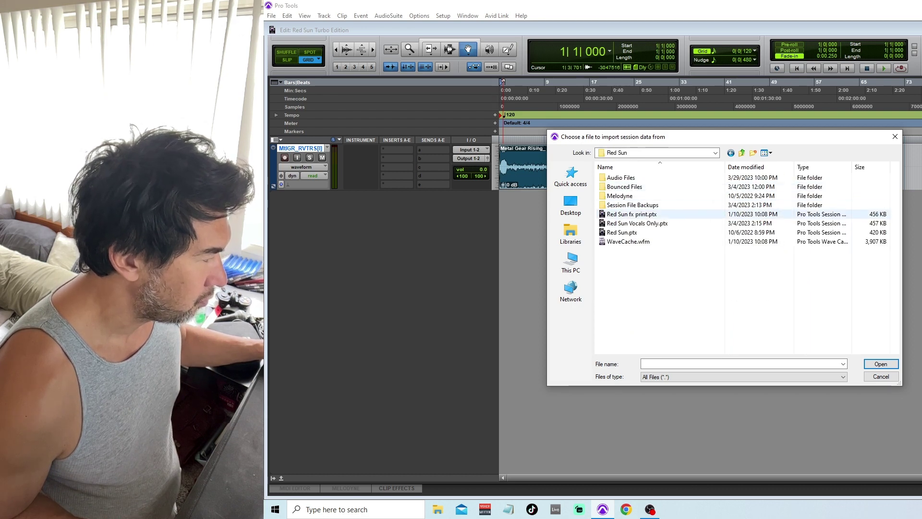
{"action": "left_click", "coordinate": [626, 232]}
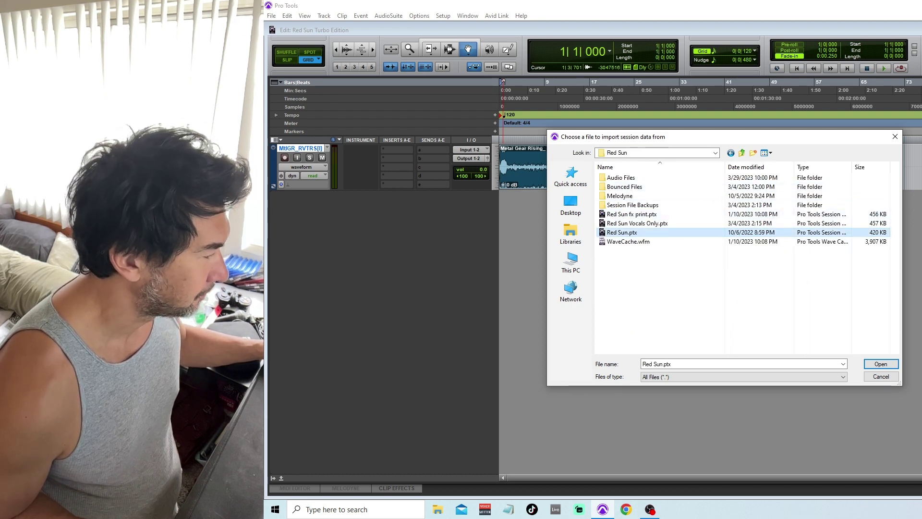
{"action": "left_click", "coordinate": [881, 363]}
Mark the source tracks Vocals, Wide and Audio 1 for import as new tracks.
{"action": "scroll", "coordinate": [724, 296], "scroll_direction": "up", "scroll_amount": 1}
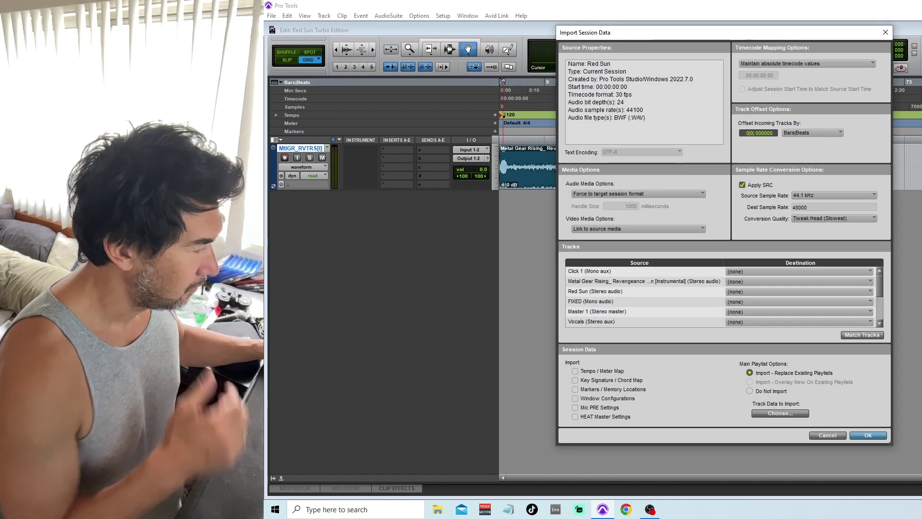
{"action": "scroll", "coordinate": [724, 297], "scroll_direction": "down", "scroll_amount": 1}
{"action": "left_click", "coordinate": [639, 299]}
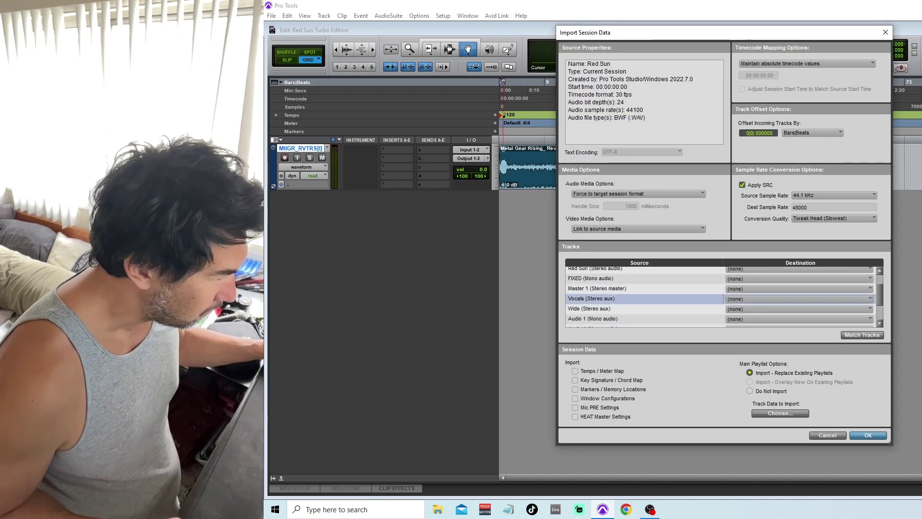
{"action": "left_click", "coordinate": [639, 308], "text": "shift"}
{"action": "left_click", "coordinate": [638, 318], "text": "shift"}
Add Audio 4, Audio 2, Audio 3 and Audio 5 to the source tracks selected for import.
{"action": "scroll", "coordinate": [639, 298], "scroll_direction": "down", "scroll_amount": 1}
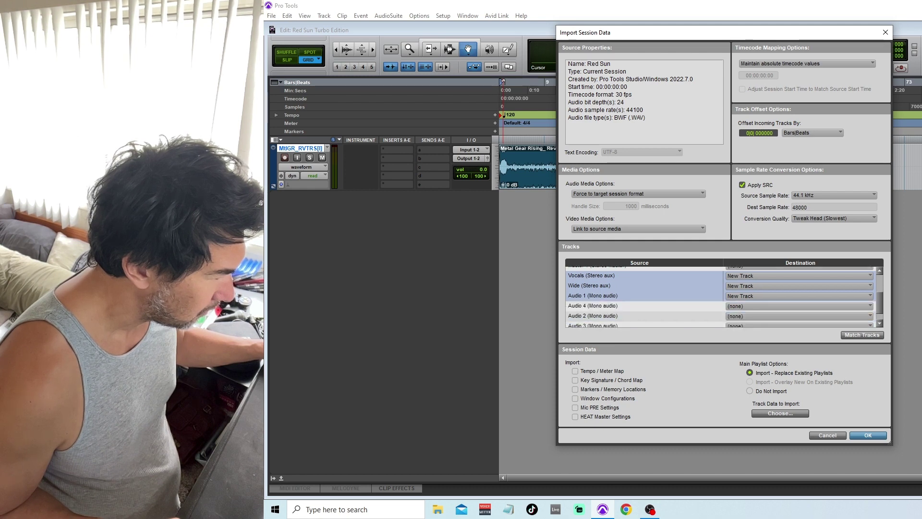
{"action": "left_click", "coordinate": [639, 306], "text": "shift"}
{"action": "left_click", "coordinate": [639, 315], "text": "shift"}
{"action": "scroll", "coordinate": [639, 297], "scroll_direction": "down", "scroll_amount": 1}
{"action": "left_click", "coordinate": [638, 311], "text": "shift"}
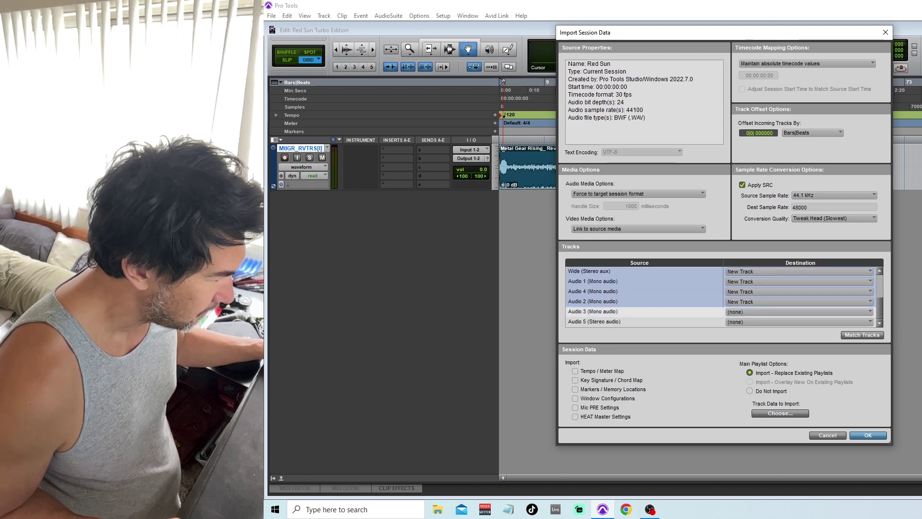
{"action": "left_click", "coordinate": [639, 311], "text": "ctrl"}
{"action": "left_click", "coordinate": [639, 321], "text": "ctrl"}
{"action": "left_click", "coordinate": [638, 311], "text": "ctrl"}
{"action": "scroll", "coordinate": [724, 296], "scroll_direction": "up", "scroll_amount": 2}
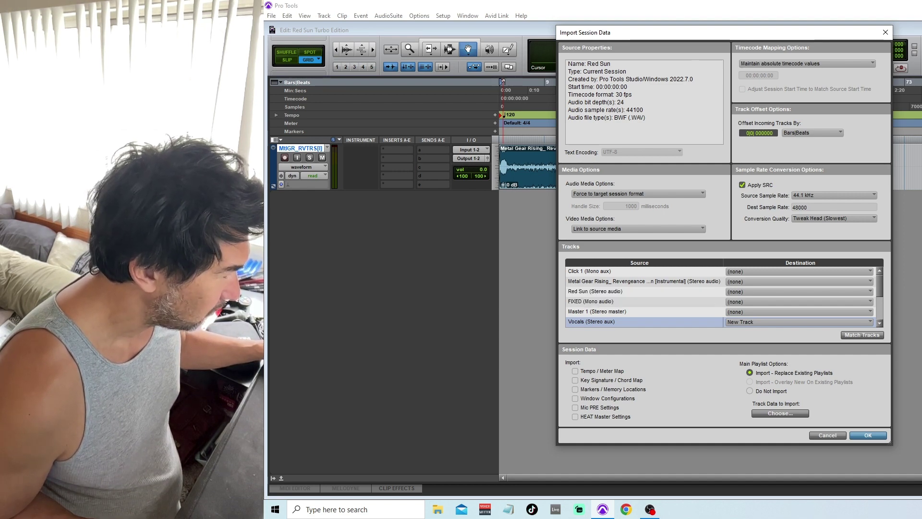
{"action": "scroll", "coordinate": [724, 296], "scroll_direction": "down", "scroll_amount": 2}
Keep Link to source media for video and import the selected Red Sun tracks into the session.
{"action": "left_click", "coordinate": [631, 228]}
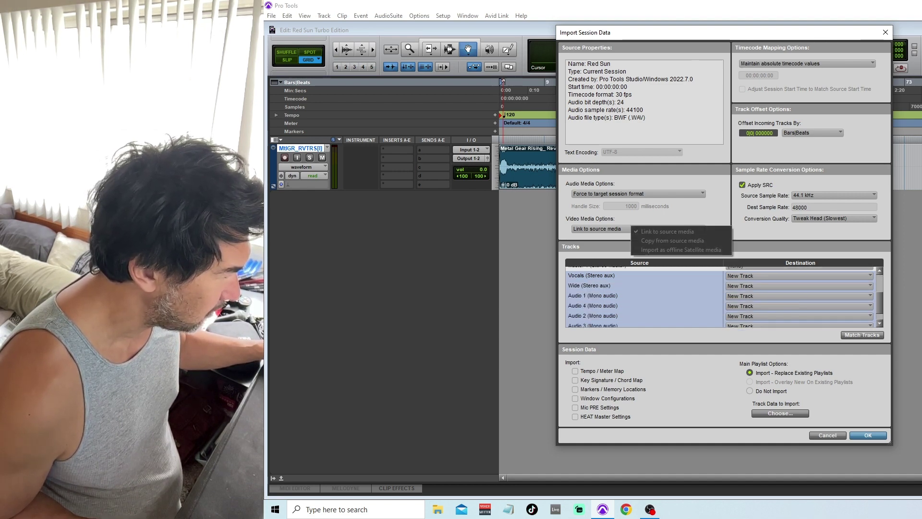
{"action": "left_click", "coordinate": [612, 228]}
{"action": "left_click", "coordinate": [612, 229]}
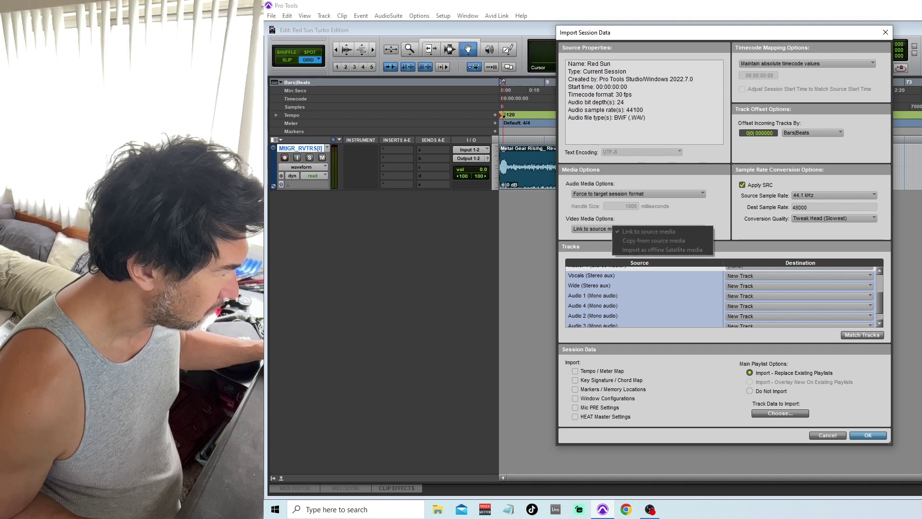
{"action": "left_click", "coordinate": [613, 228]}
{"action": "left_click", "coordinate": [615, 228]}
{"action": "left_click", "coordinate": [615, 227]}
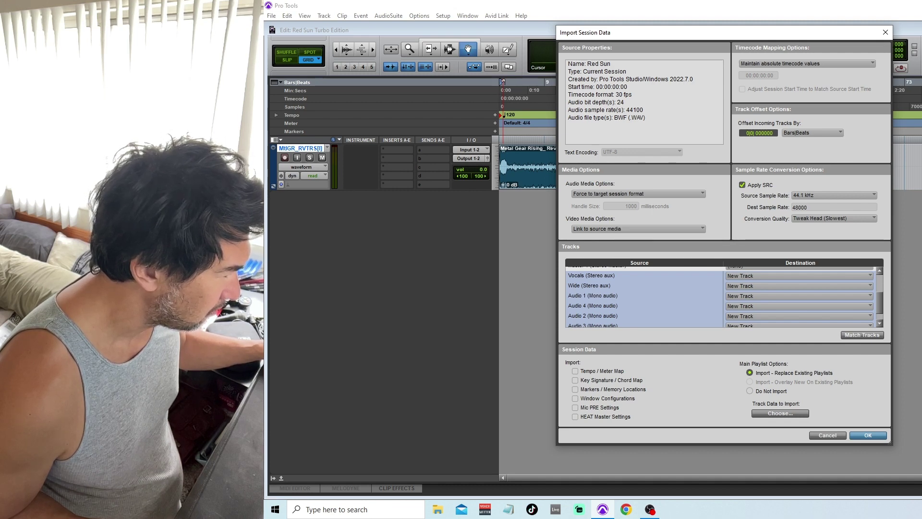
{"action": "left_click", "coordinate": [652, 229]}
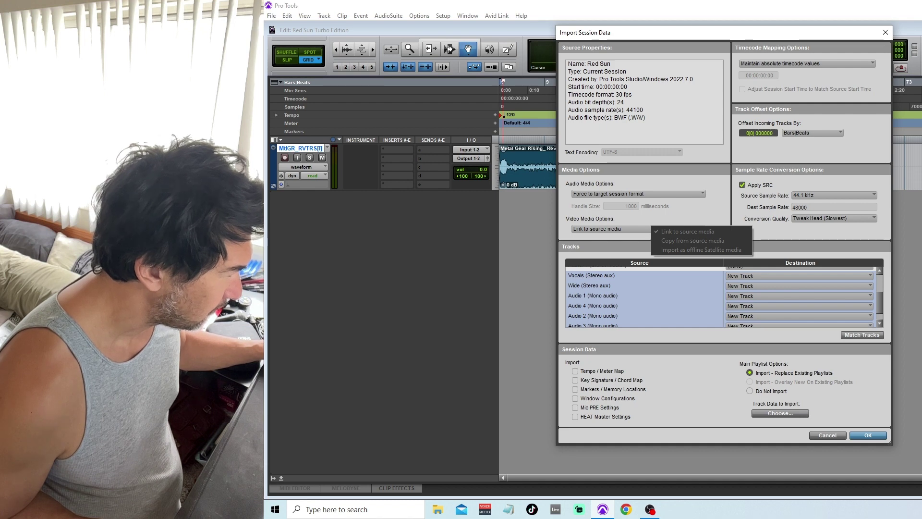
{"action": "key", "text": "Escape"}
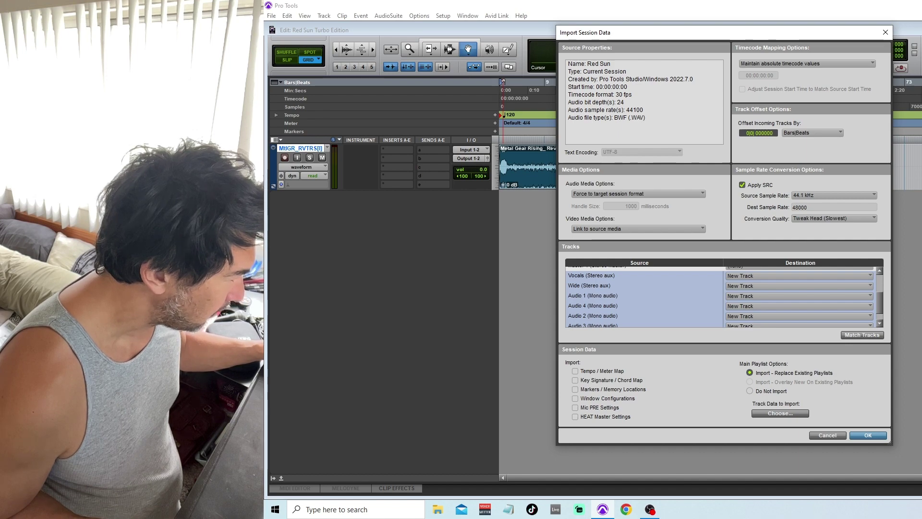
{"action": "key", "text": "Return"}
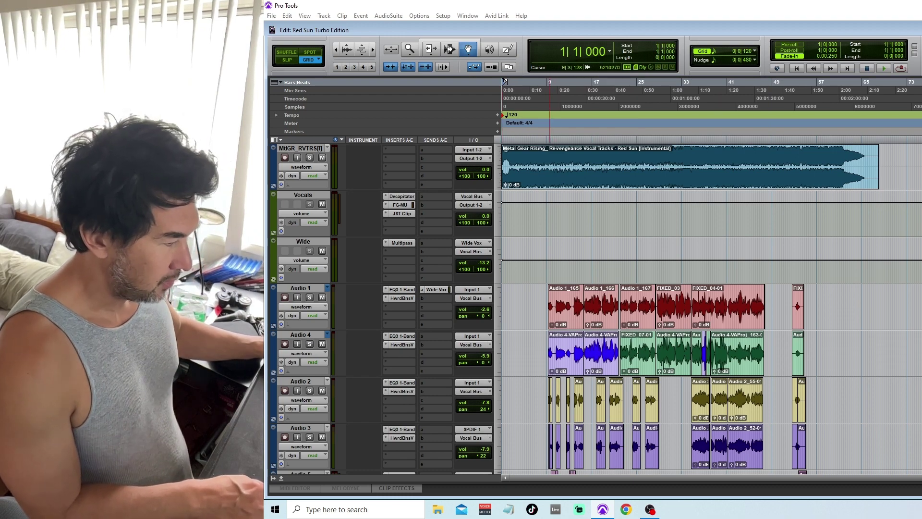
Play back the vocal tracks from around bar 9 to review the Audio 1 take.
{"action": "left_click", "coordinate": [555, 82]}
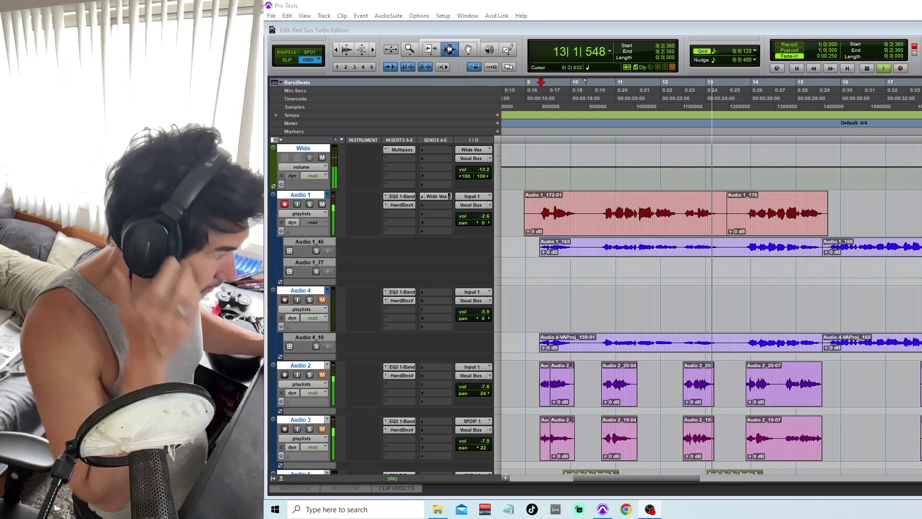
{"action": "key", "text": "space"}
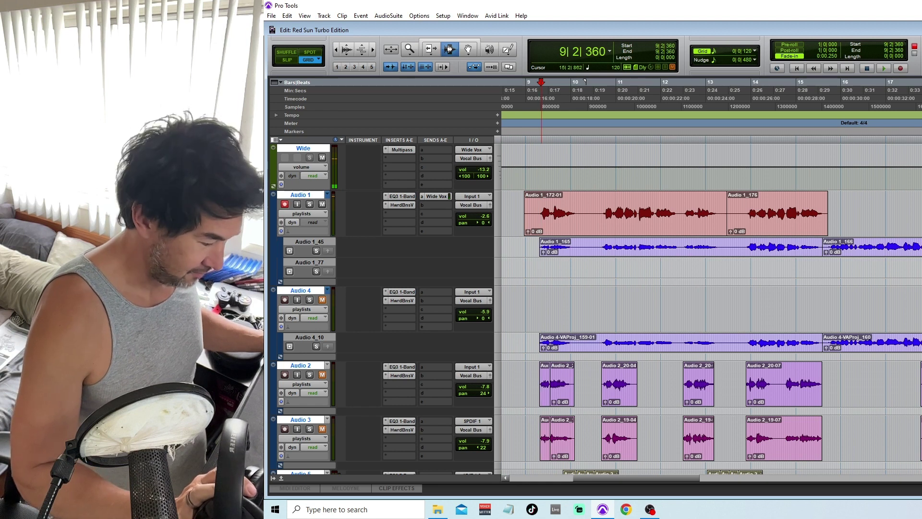
{"action": "key", "text": "space"}
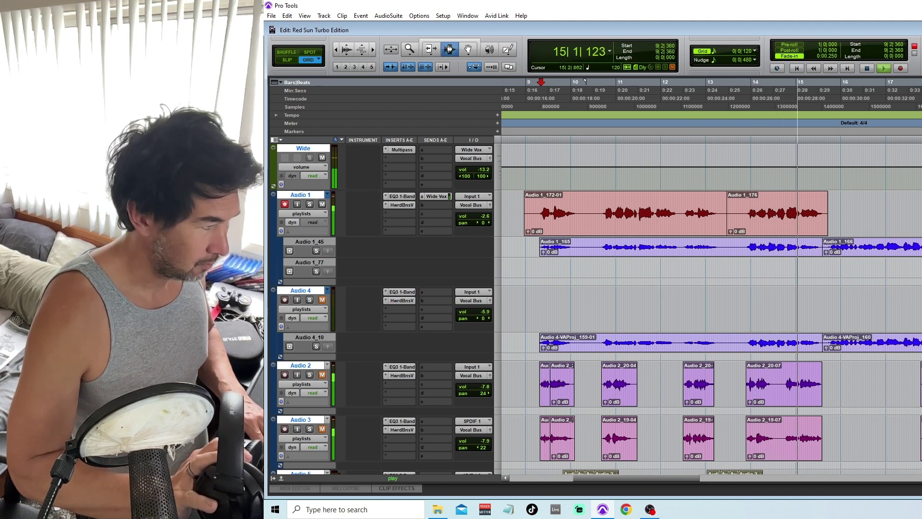
{"action": "key", "text": "space"}
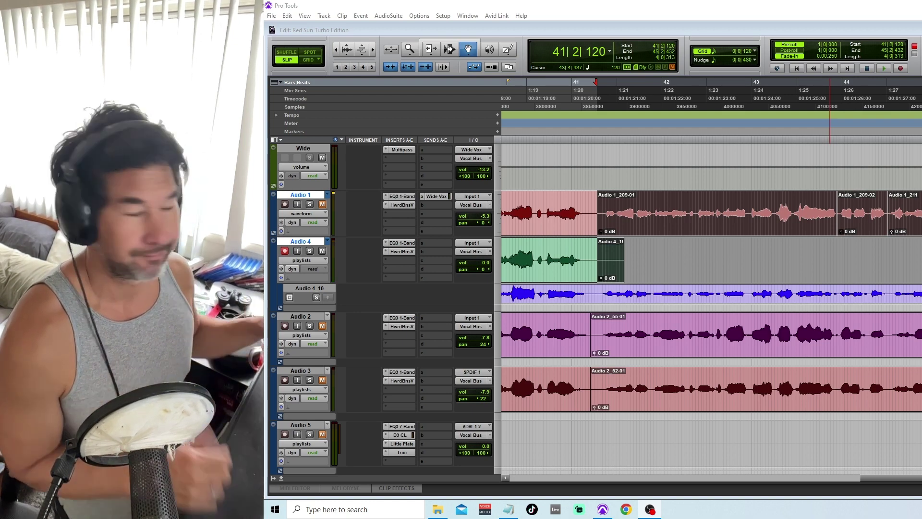
Play the vocals around bar 42 and select the Audio 1 clips from Audio 1_209-01 through Audio 1_211.
{"action": "left_click", "coordinate": [672, 115]}
{"action": "key", "text": "space"}
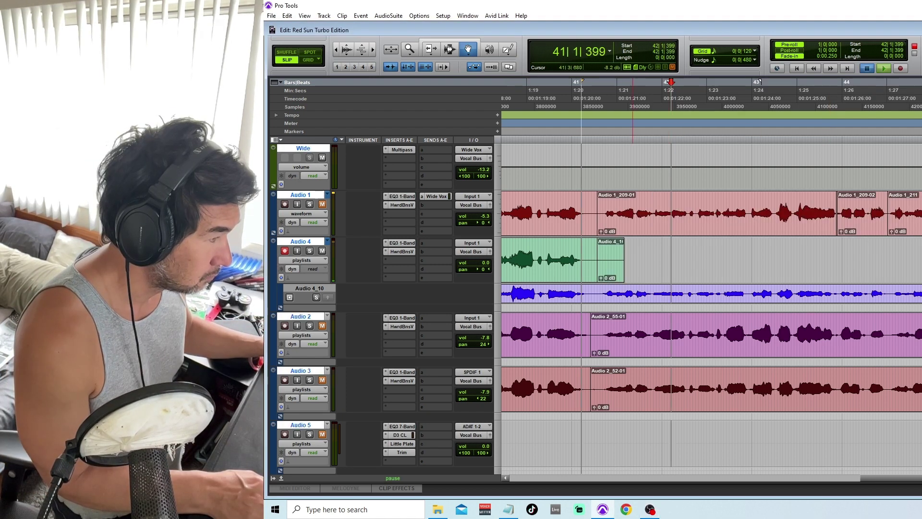
{"action": "left_click", "coordinate": [683, 219]}
{"action": "left_click", "coordinate": [903, 219], "text": "shift"}
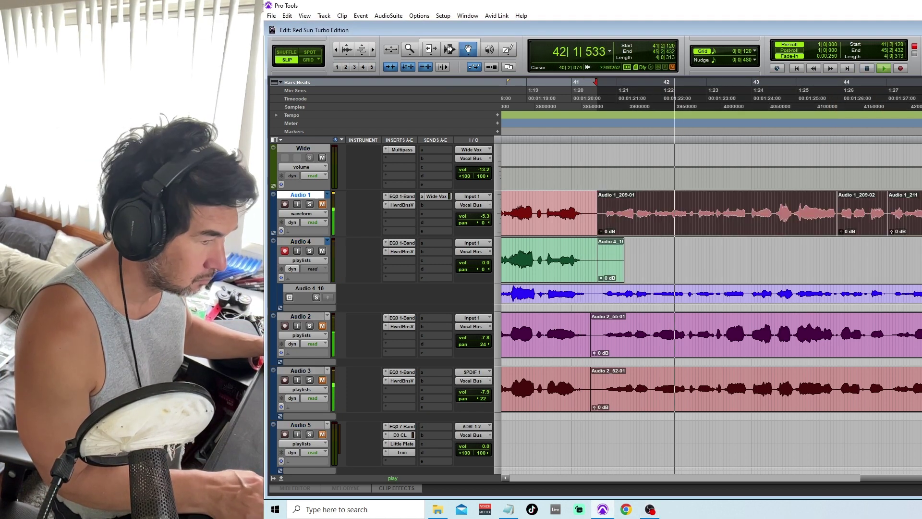
{"action": "left_click", "coordinate": [322, 204]}
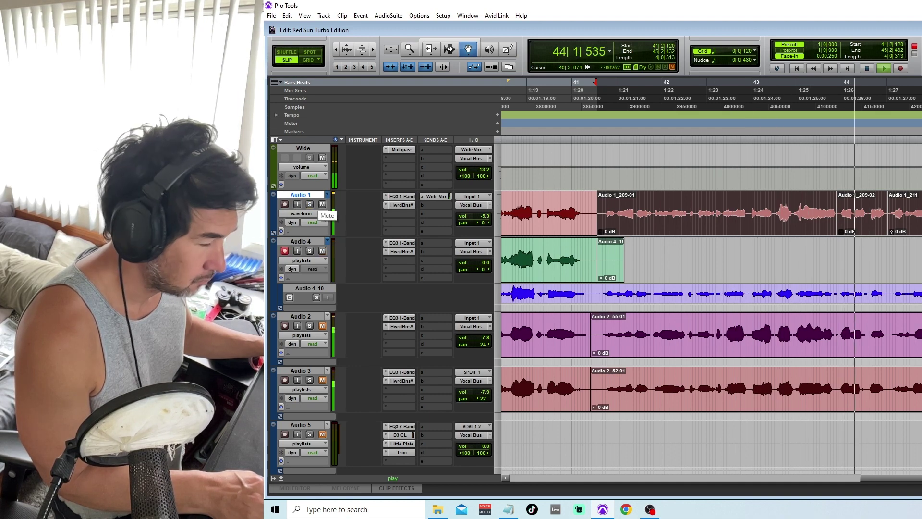
Try to record a vocal take on the Audio 4 track starting at 41|2|120.
{"action": "key", "text": "space"}
{"action": "key", "text": "ctrl+space"}
{"action": "key", "text": "alt+Tab"}
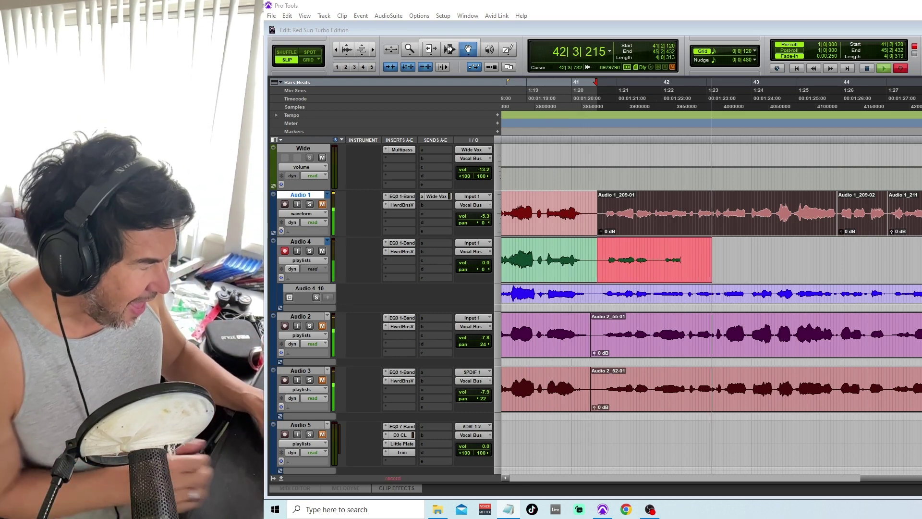
{"action": "key", "text": "space"}
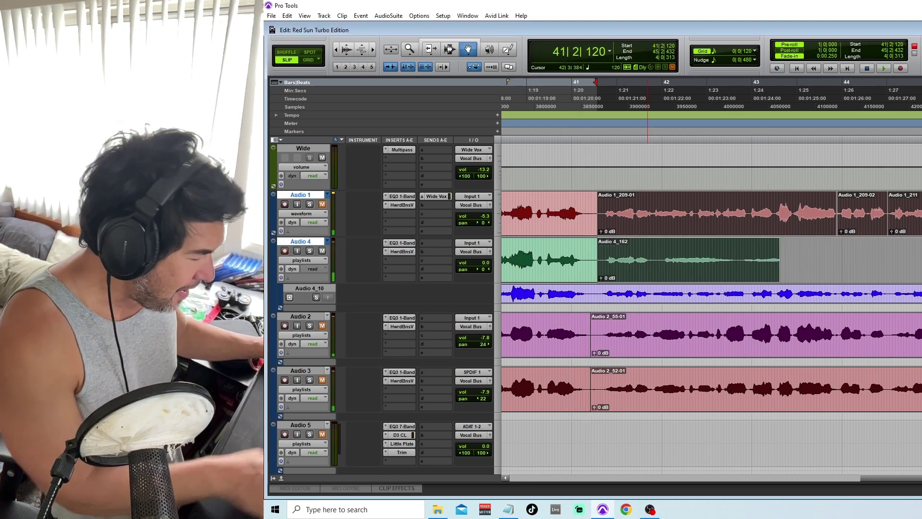
Re-record the vocal on Audio 4 from 41|2|120 past bar 44 and play the take back.
{"action": "key", "text": "space"}
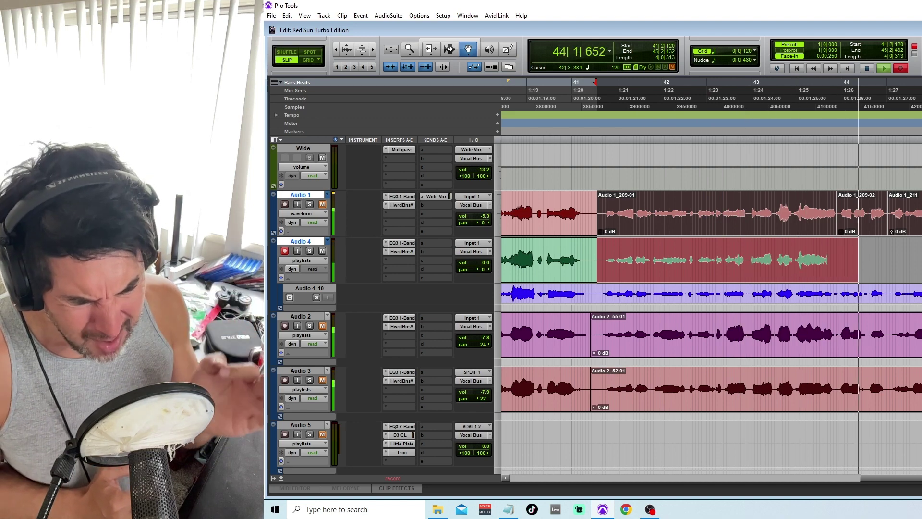
{"action": "key", "text": "space"}
{"action": "key", "text": "space"}
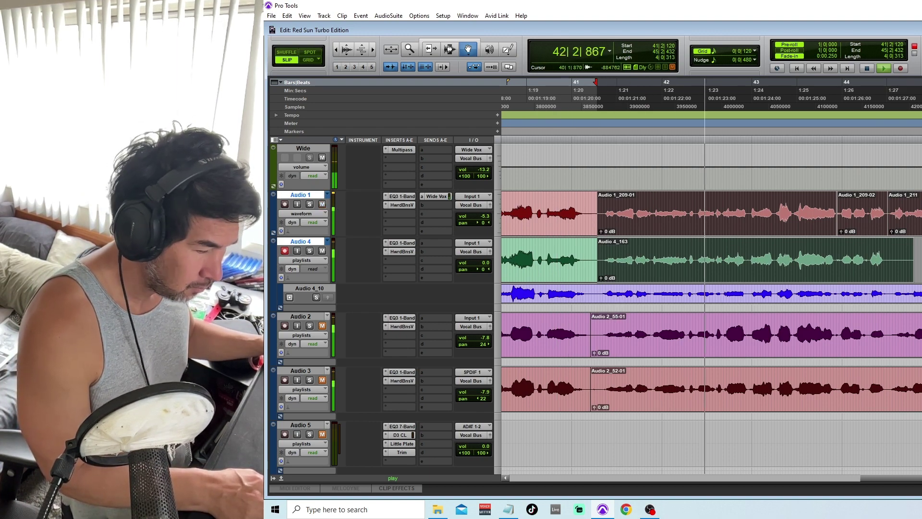
Select the Audio 1_211 clip, then record the matching Audio 4 vocal from 44|3|025 and play it back.
{"action": "left_click", "coordinate": [905, 216]}
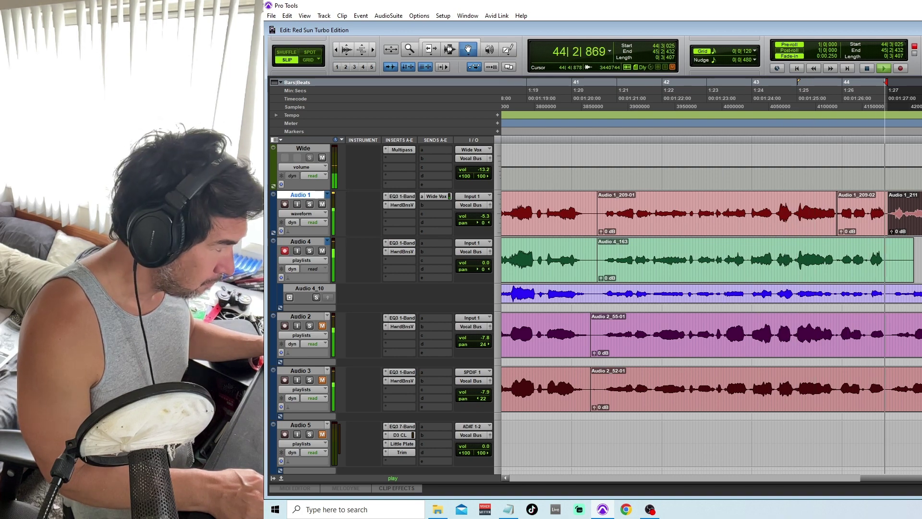
{"action": "key", "text": "space"}
{"action": "key", "text": "space"}
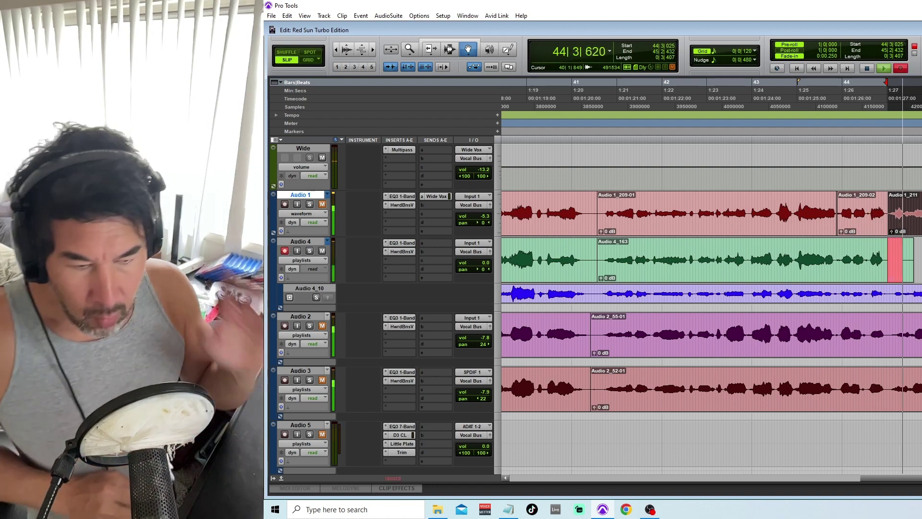
{"action": "key", "text": "space"}
{"action": "key", "text": "space"}
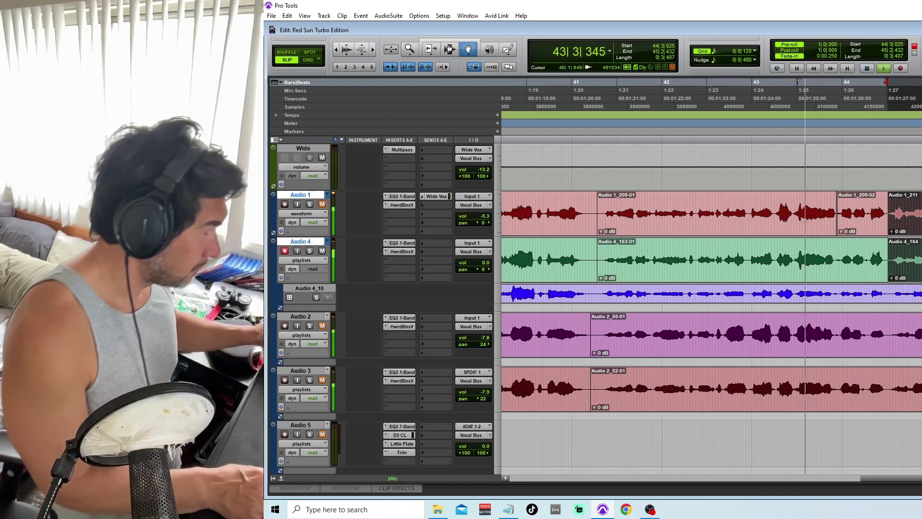
Stop playback, reposition the playback start to 35|4|089, and listen through the vocals past bar 41.
{"action": "key", "text": "space"}
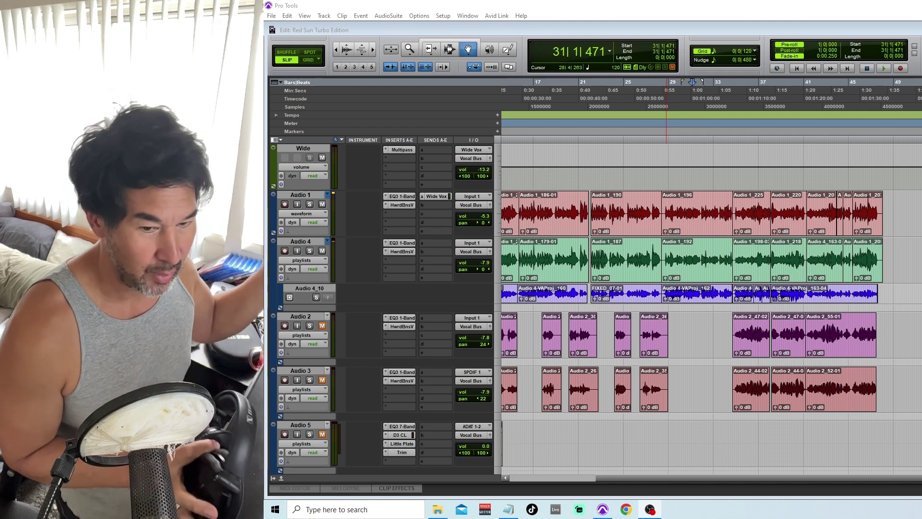
{"action": "left_click", "coordinate": [719, 91]}
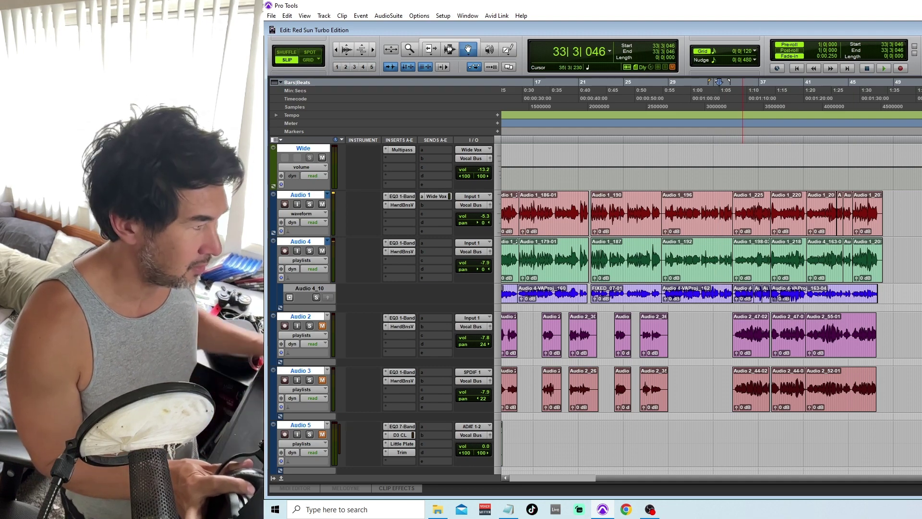
{"action": "left_click", "coordinate": [745, 90]}
{"action": "key", "text": "space"}
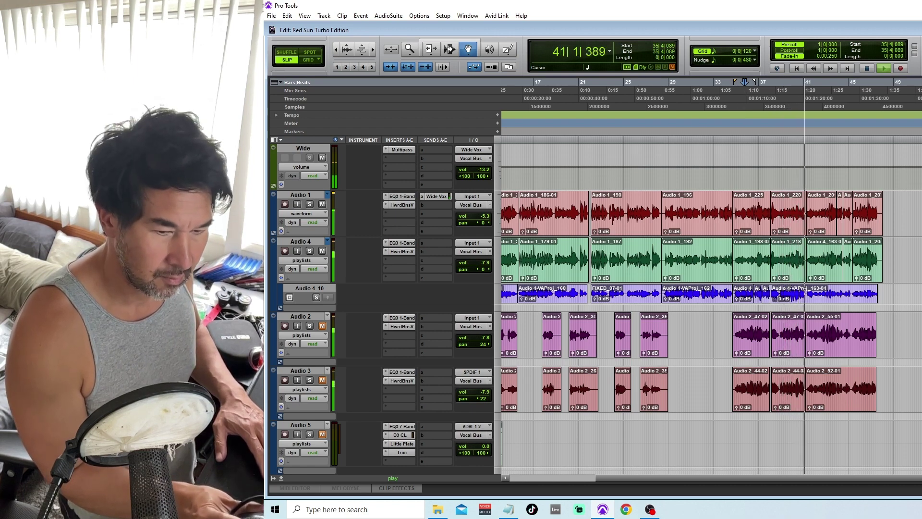
{"action": "key", "text": "space"}
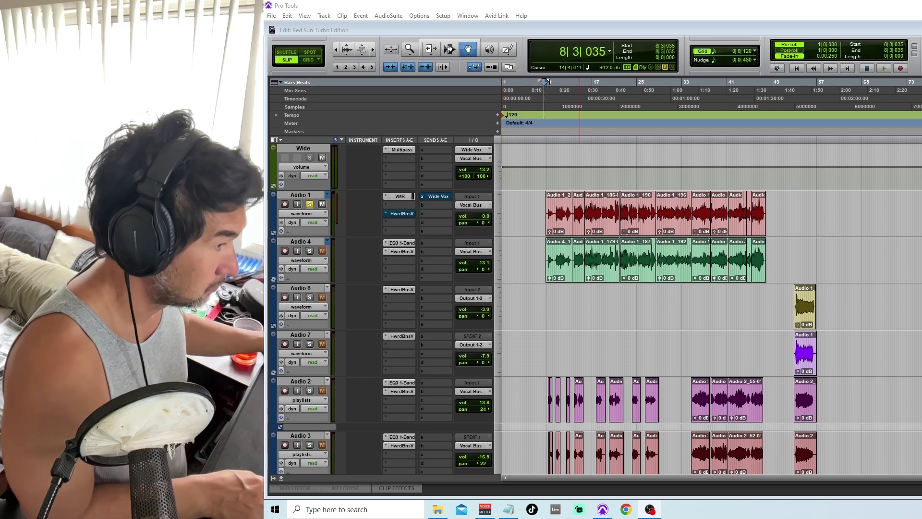
While playing from 9|4|478, set Audio 1's Custom Opto compressor to 52.8 peak reduction and about 35 output gain, comparing it with bypass.
{"action": "left_click", "coordinate": [549, 82]}
{"action": "key", "text": "space"}
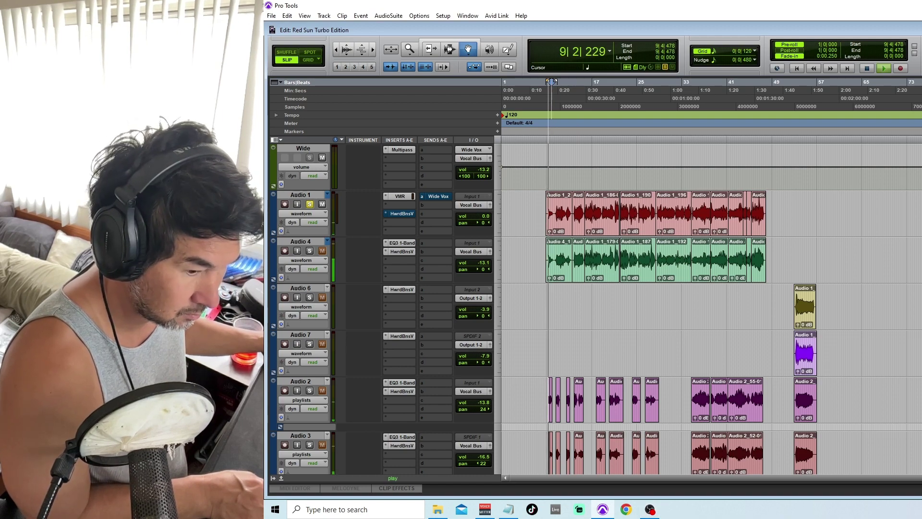
{"action": "key", "text": "ctrl+]"}
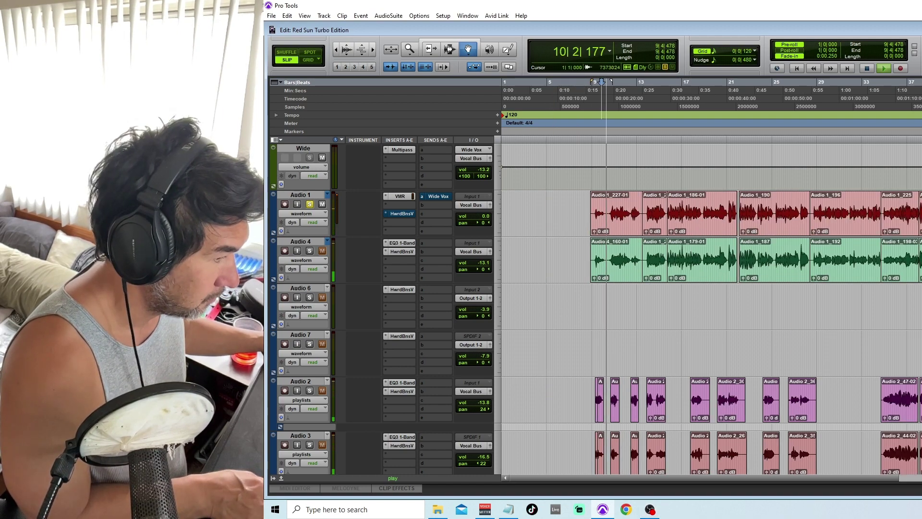
{"action": "left_click", "coordinate": [399, 196]}
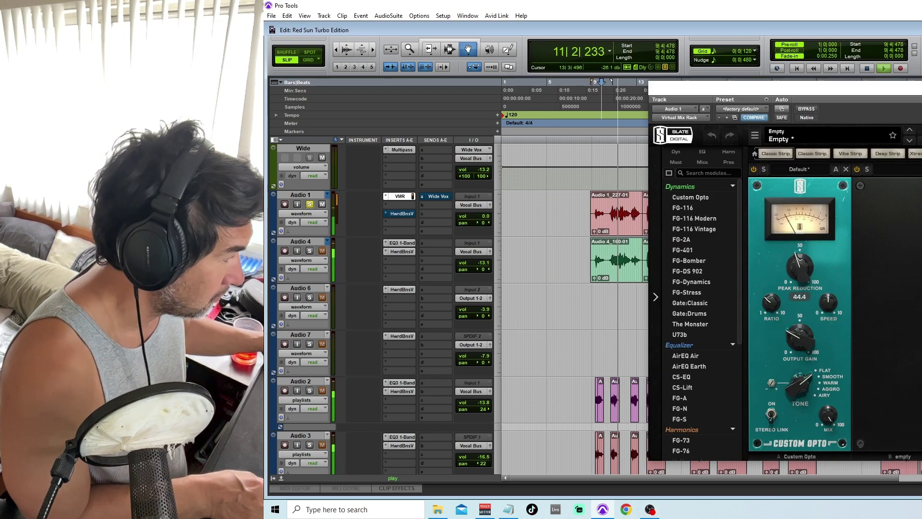
{"action": "left_click_drag", "start_coordinate": [799, 266], "coordinate": [799, 260]}
{"action": "left_click", "coordinate": [805, 108]}
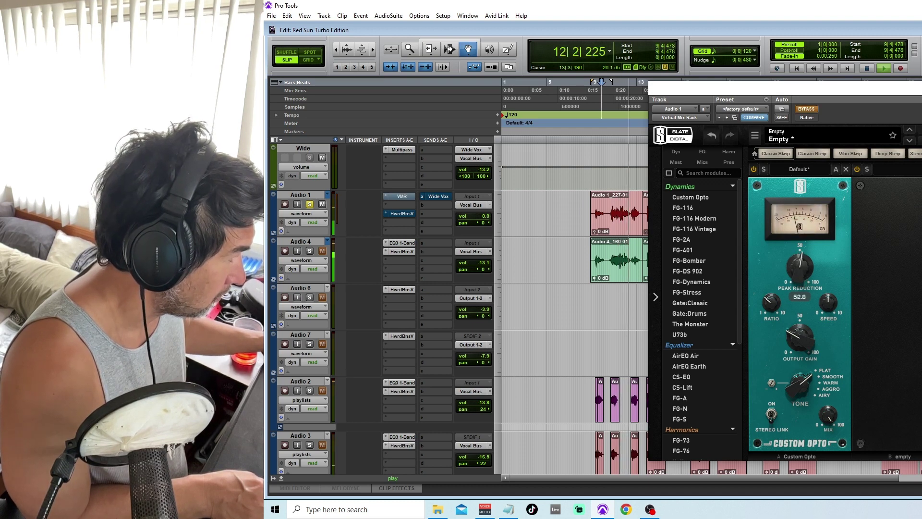
{"action": "left_click", "coordinate": [805, 108]}
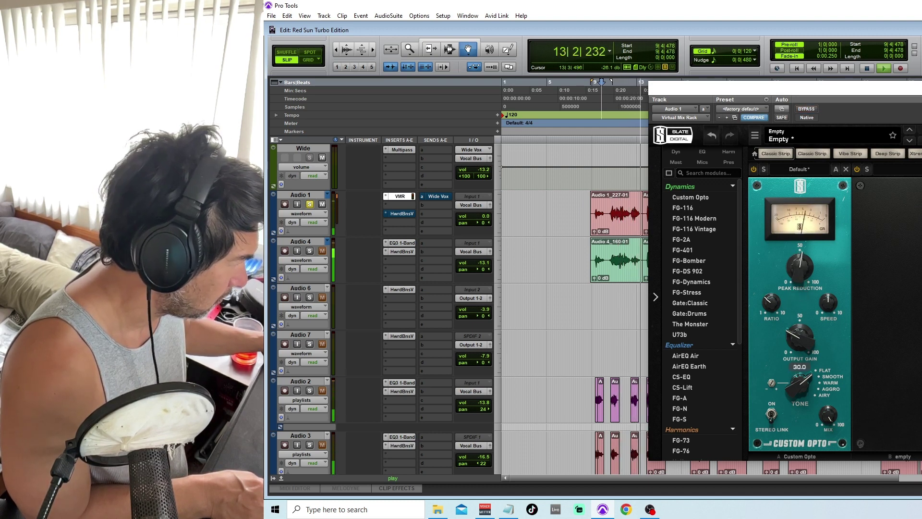
{"action": "left_click_drag", "start_coordinate": [799, 337], "coordinate": [799, 331]}
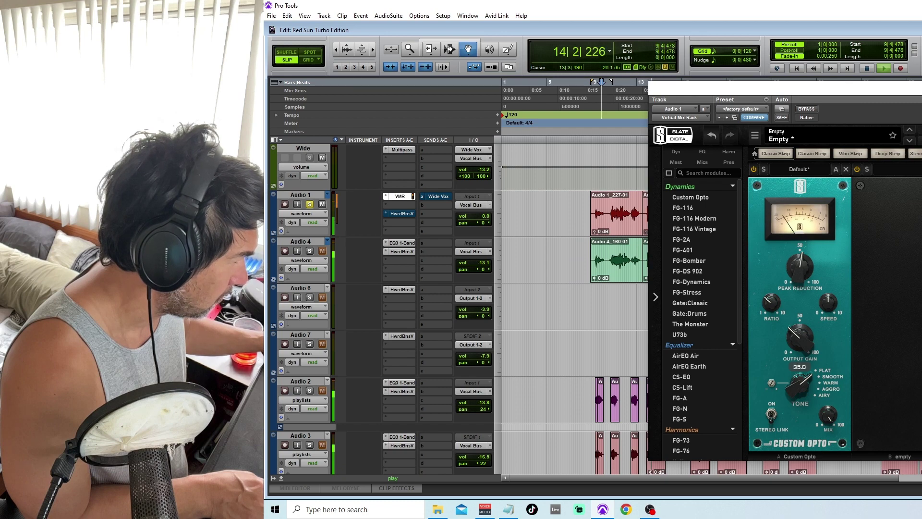
{"action": "key", "text": "space"}
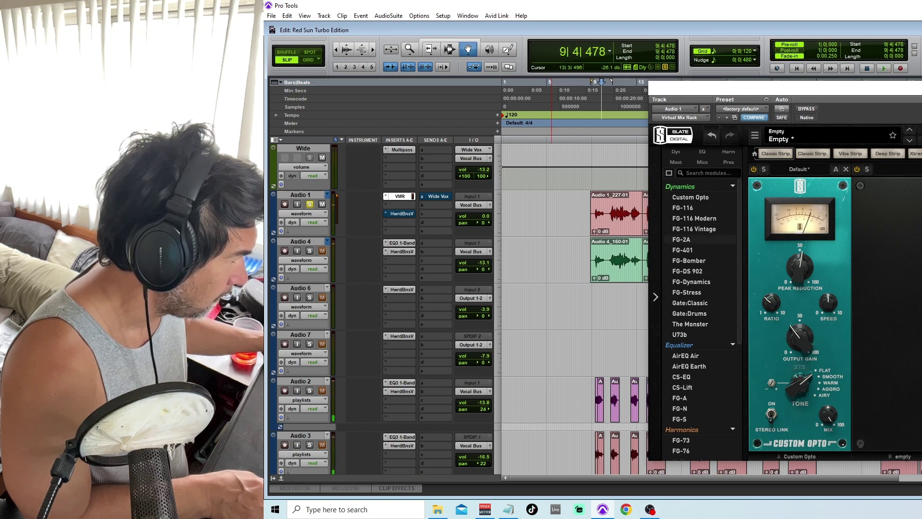
Add an FG-2A after the Custom Opto on Audio 1, with peak reduction about 44 and gain about 39, during playback.
{"action": "left_click", "coordinate": [681, 239]}
{"action": "key", "text": "space"}
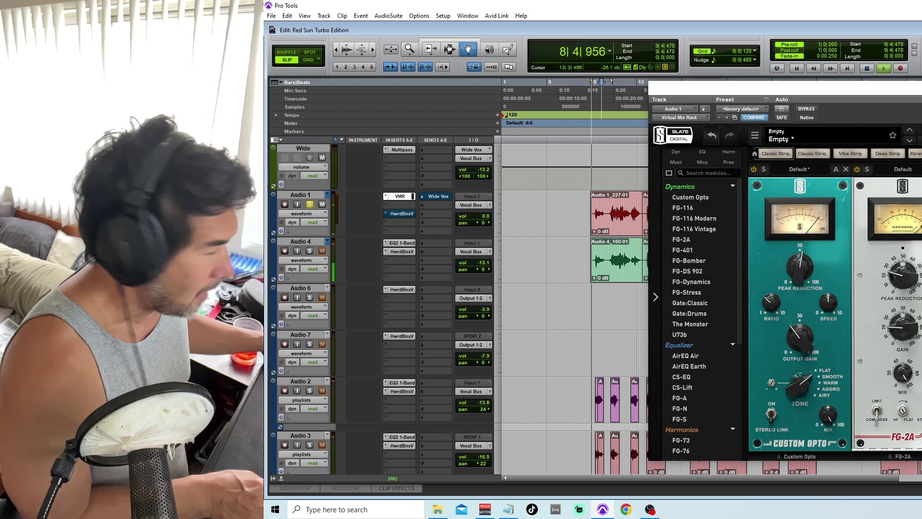
{"action": "left_click_drag", "start_coordinate": [903, 275], "coordinate": [903, 252]}
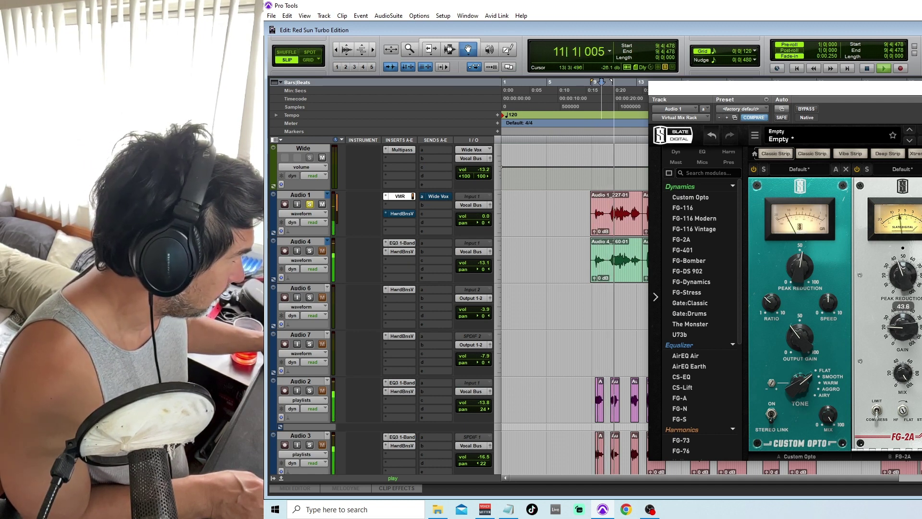
{"action": "left_click_drag", "start_coordinate": [903, 327], "coordinate": [903, 309]}
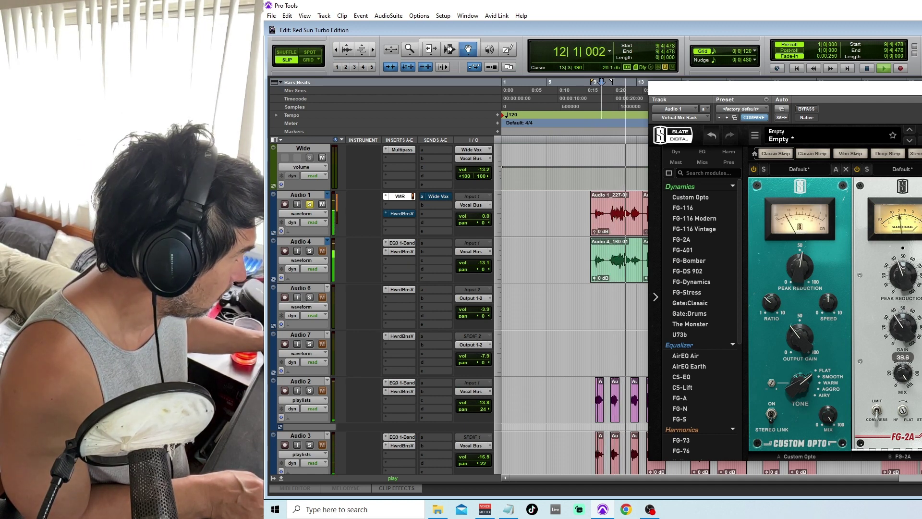
{"action": "left_click", "coordinate": [399, 196]}
{"action": "key", "text": "space"}
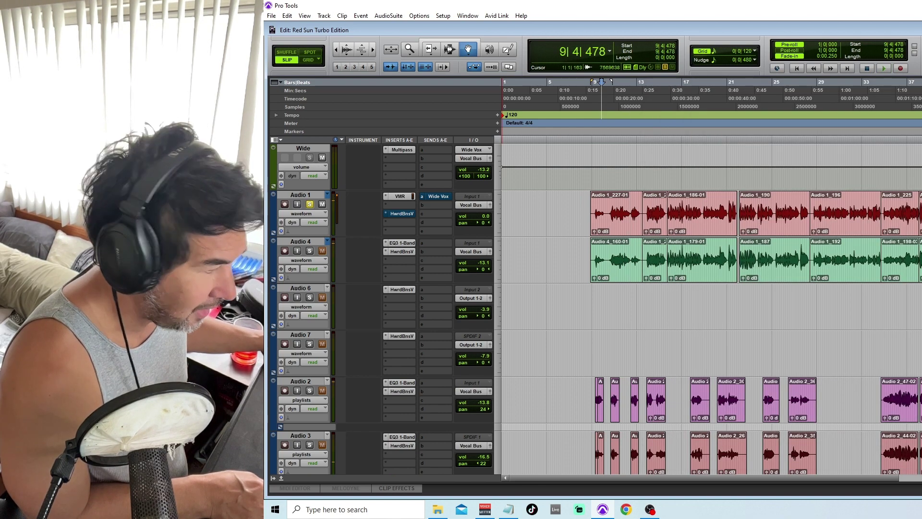
Try a Pro Multiband Dynamics (mono) plug-in on Audio 1's second insert and remove it again.
{"action": "left_click", "coordinate": [402, 205]}
{"action": "mouse_move", "coordinate": [423, 233]}
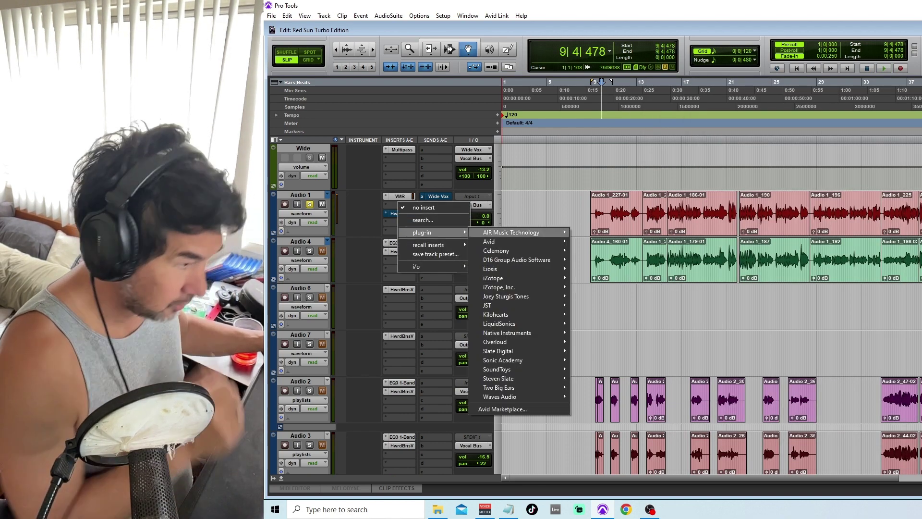
{"action": "mouse_move", "coordinate": [502, 360]}
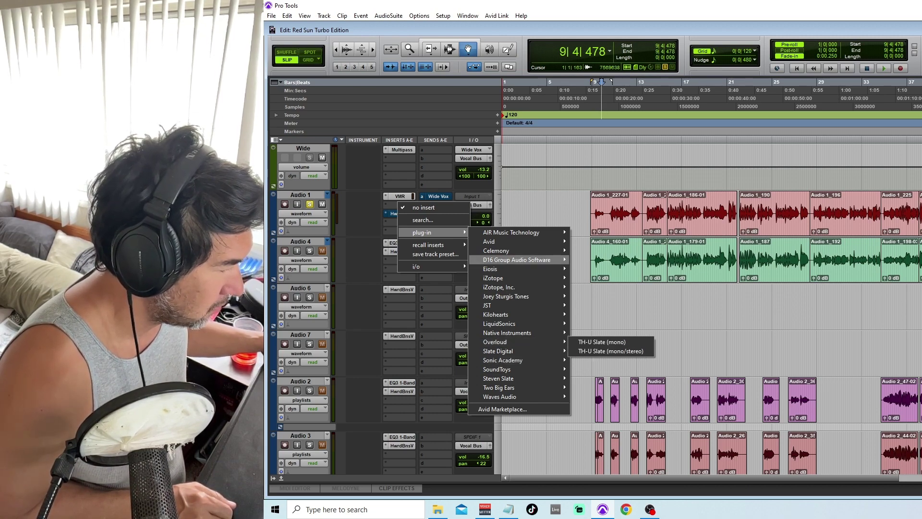
{"action": "mouse_move", "coordinate": [489, 242]}
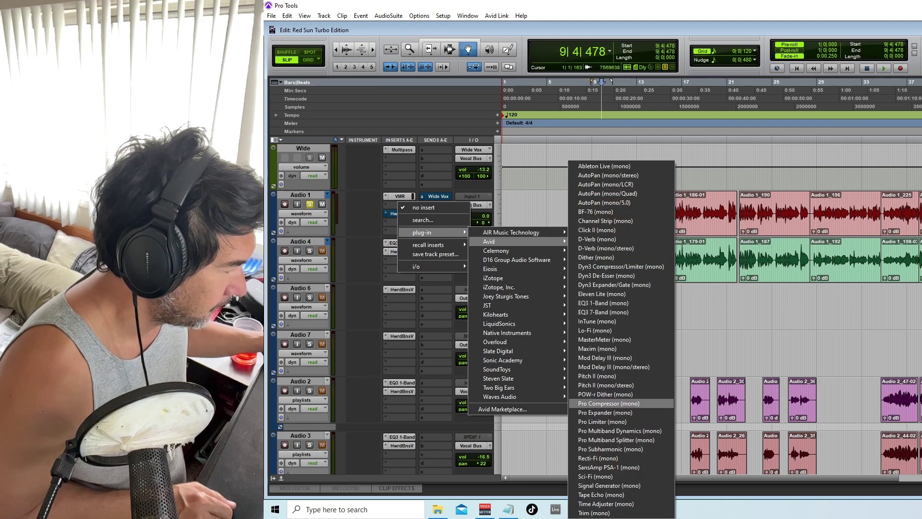
{"action": "left_click", "coordinate": [619, 431]}
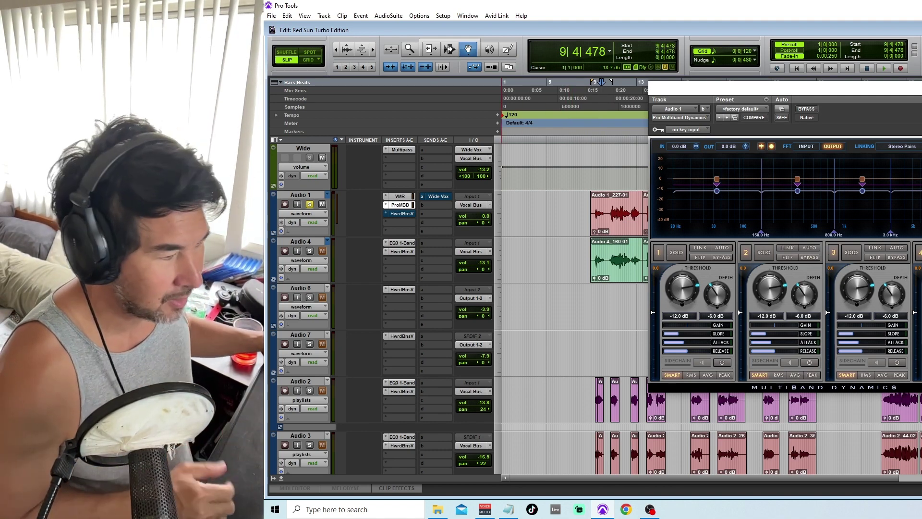
{"action": "left_click", "coordinate": [400, 205]}
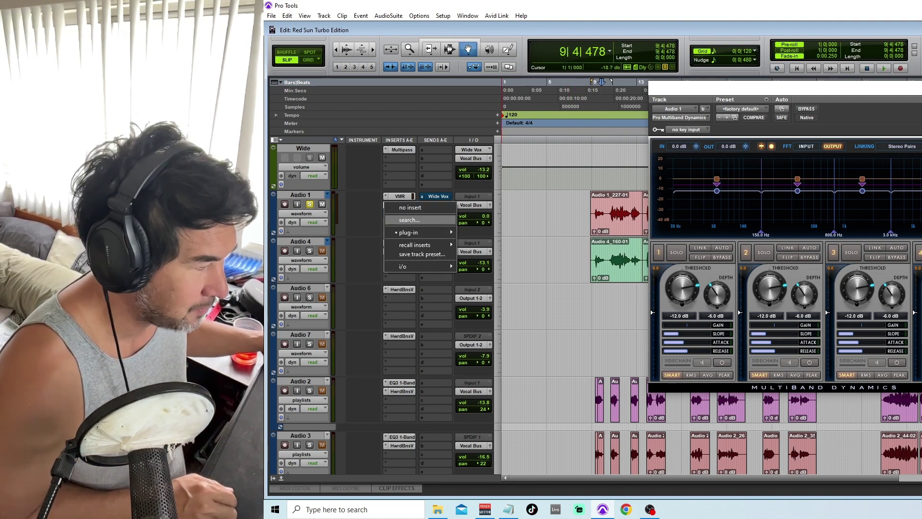
{"action": "left_click", "coordinate": [409, 207]}
Insert MO-TT (mono) from Slate Digital in Audio 1's second slot and load its Vocal Up Front preset.
{"action": "left_click", "coordinate": [401, 204]}
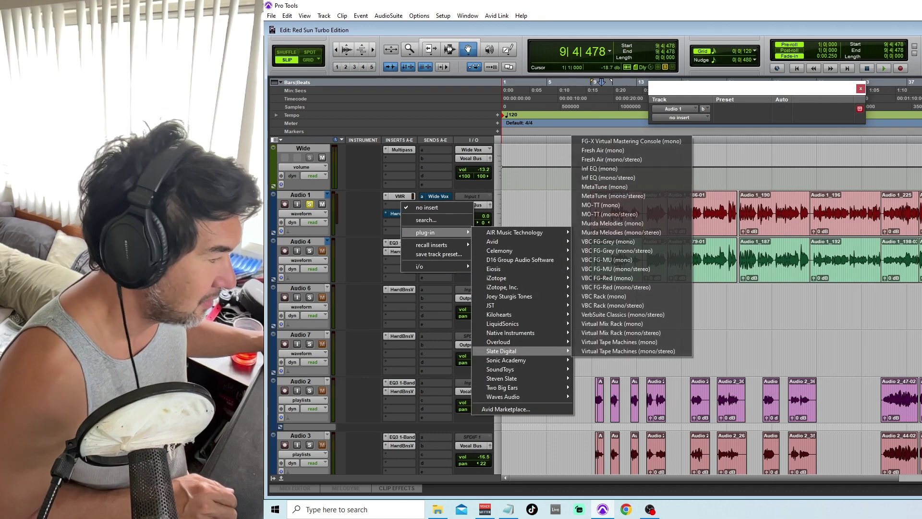
{"action": "left_click", "coordinate": [600, 205]}
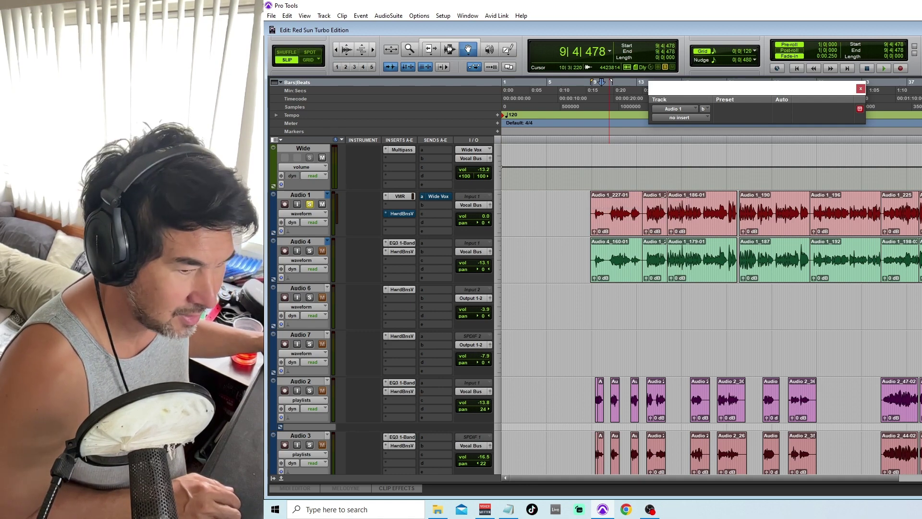
{"action": "left_click_drag", "start_coordinate": [766, 91], "coordinate": [643, 93]}
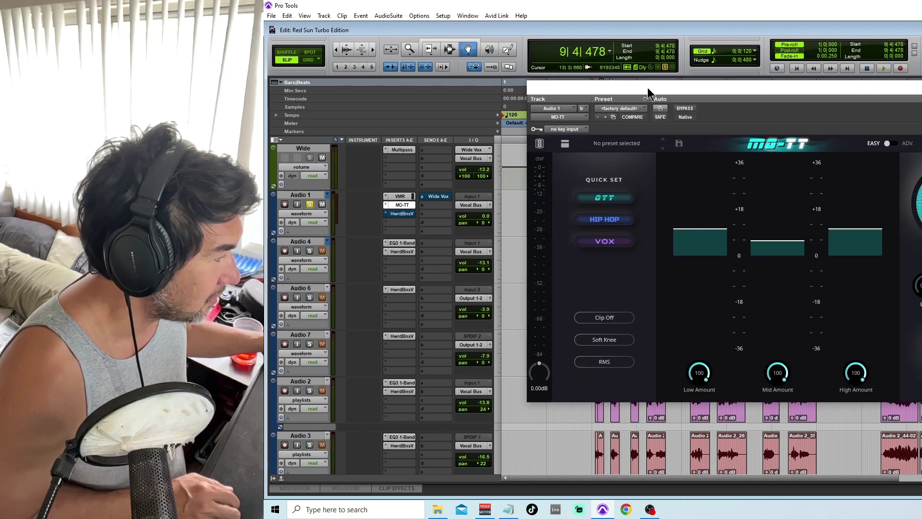
{"action": "left_click", "coordinate": [564, 145]}
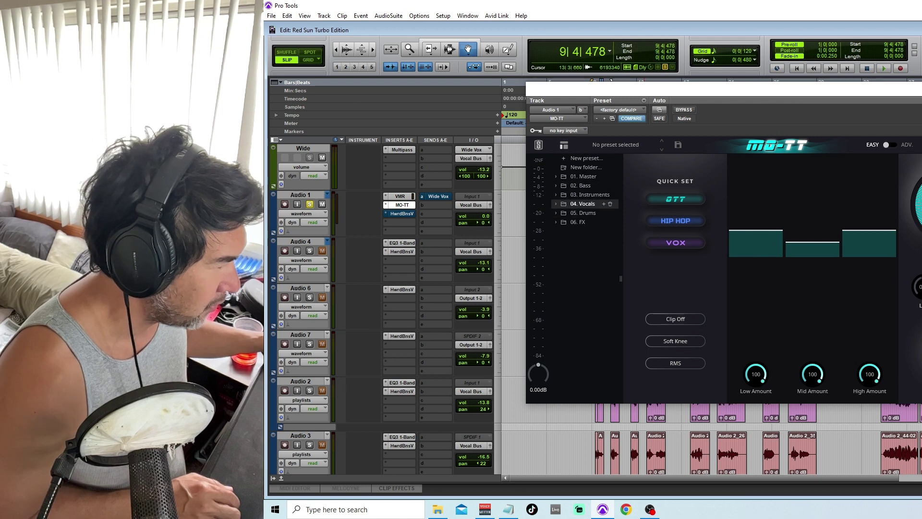
{"action": "left_click", "coordinate": [583, 203]}
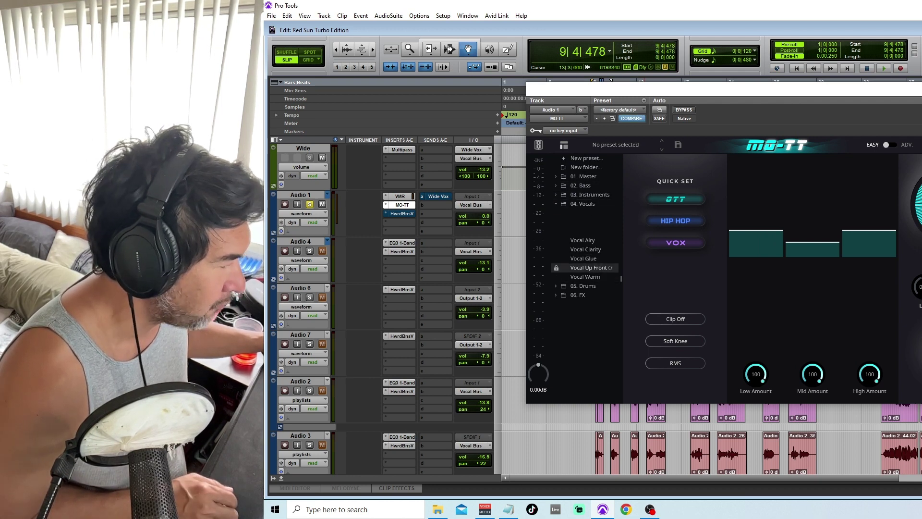
{"action": "left_click", "coordinate": [588, 267]}
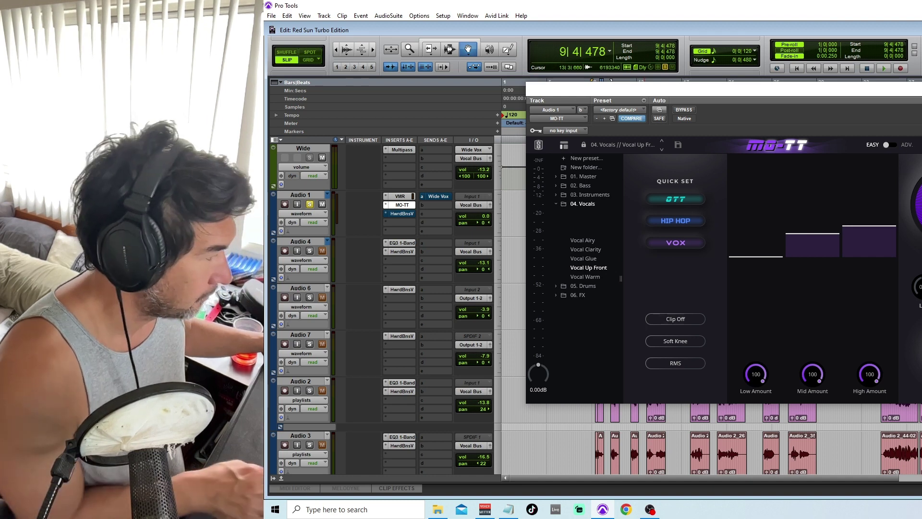
Play the vocals from 9|4|478 and compare MO-TT on Audio 1 bypassed and active, closing the plug-in when done.
{"action": "key", "text": "space"}
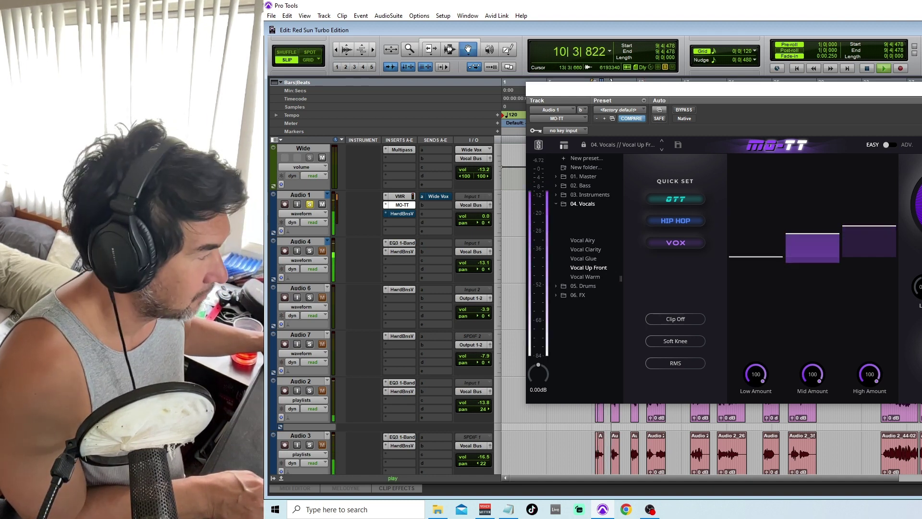
{"action": "left_click", "coordinate": [684, 109]}
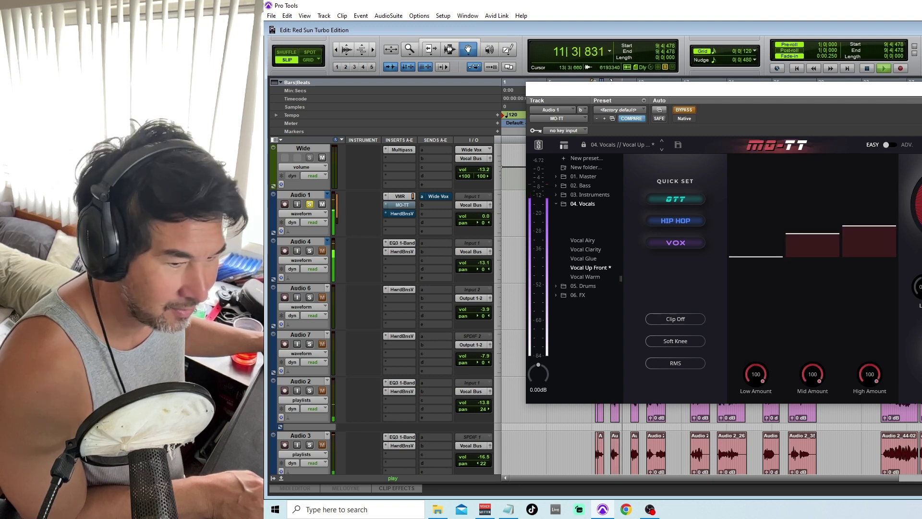
{"action": "left_click", "coordinate": [684, 109]}
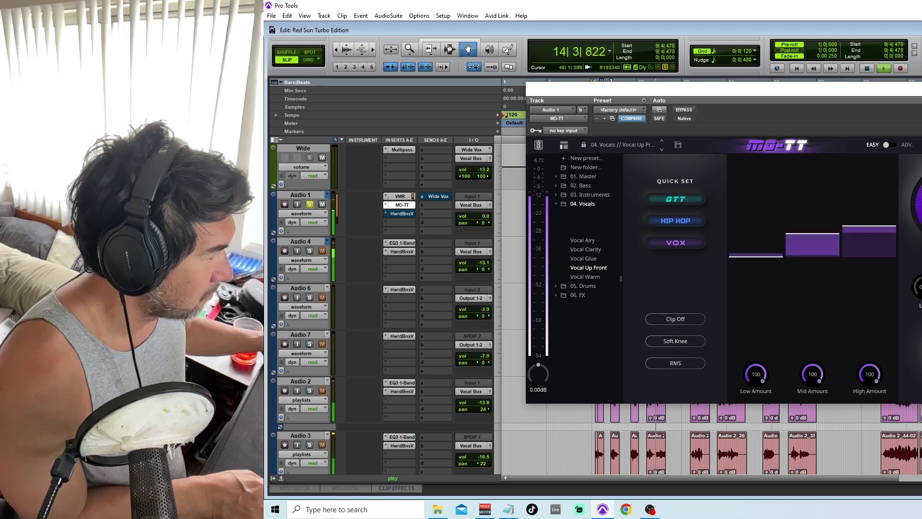
{"action": "key", "text": "space"}
{"action": "key", "text": "ctrl+w"}
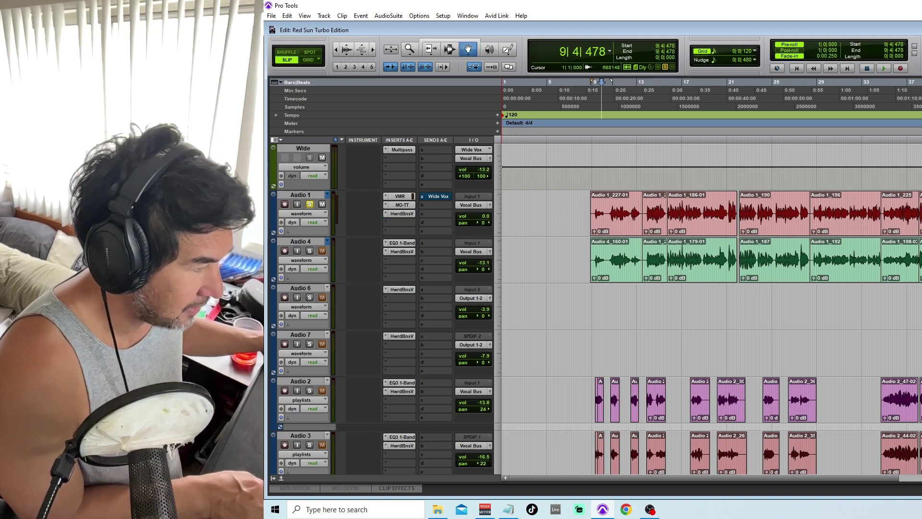
Adjust the Howard Benson Vocals input level on Audio 1 against playback and re-enable the track's Wide Vox send.
{"action": "left_click", "coordinate": [402, 213]}
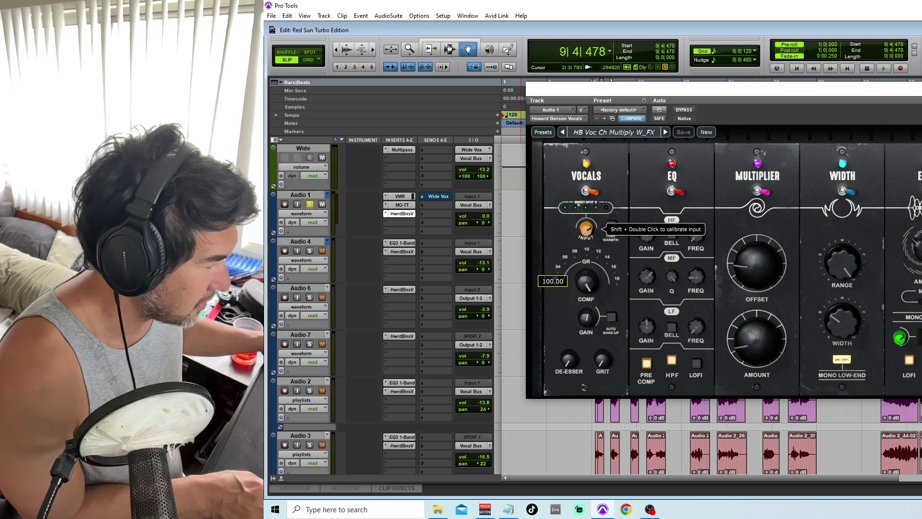
{"action": "left_click_drag", "start_coordinate": [586, 281], "coordinate": [586, 326]}
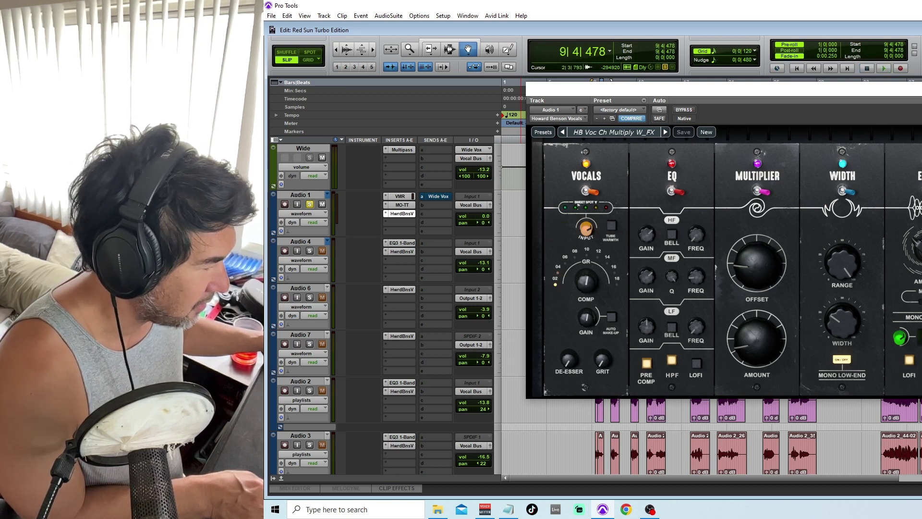
{"action": "key", "text": "space"}
{"action": "mouse_move", "coordinate": [585, 229]}
{"action": "left_mouse_down"}
{"action": "mouse_move", "coordinate": [586, 243]}
{"action": "mouse_move", "coordinate": [586, 227]}
{"action": "left_mouse_up"}
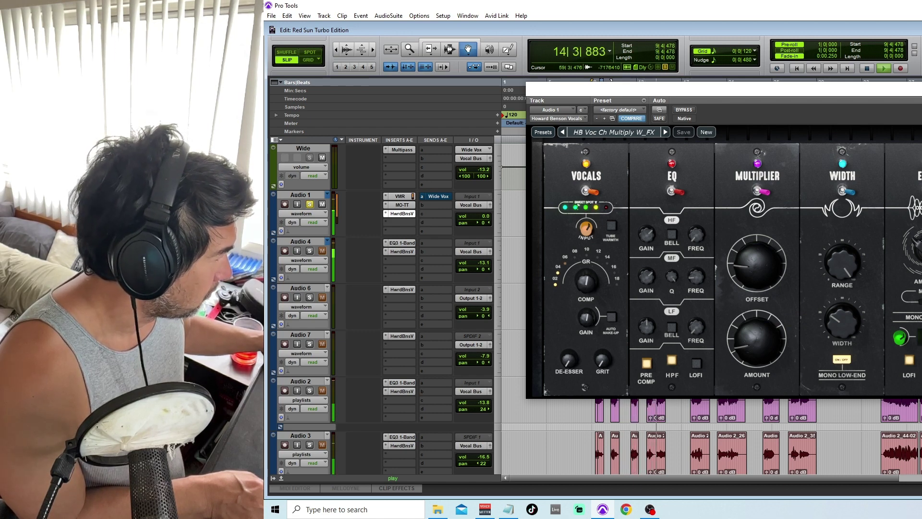
{"action": "key", "text": "space"}
{"action": "key", "text": "ctrl+w"}
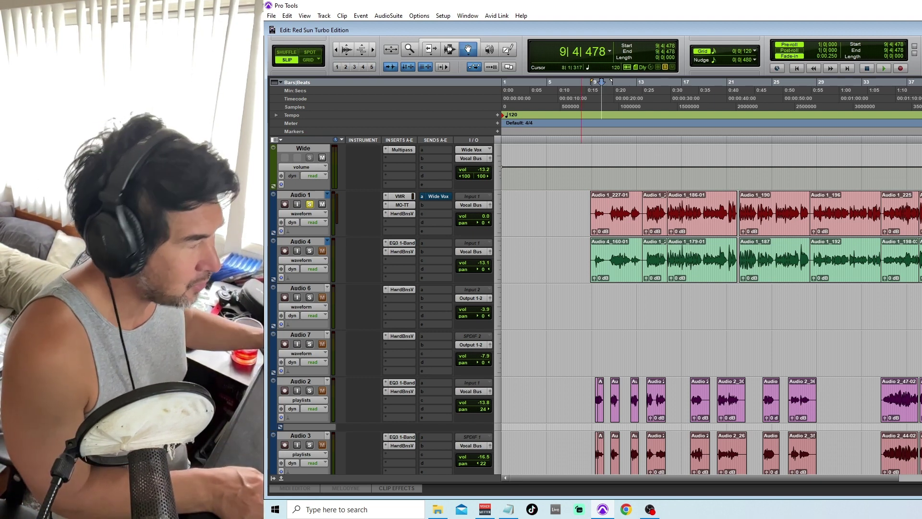
{"action": "key", "text": "shift+q"}
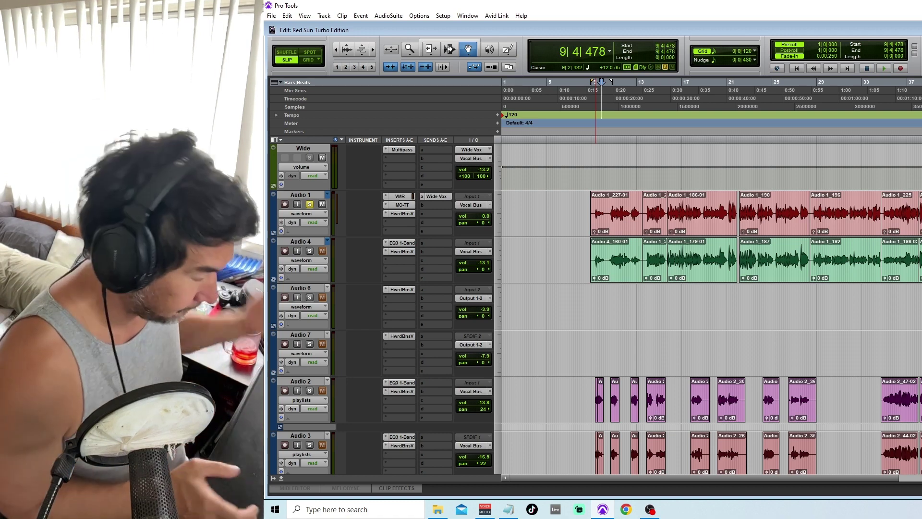
Play the mix from 9|4|478 and lower Audio 4's volume to -14.4.
{"action": "key", "text": "space"}
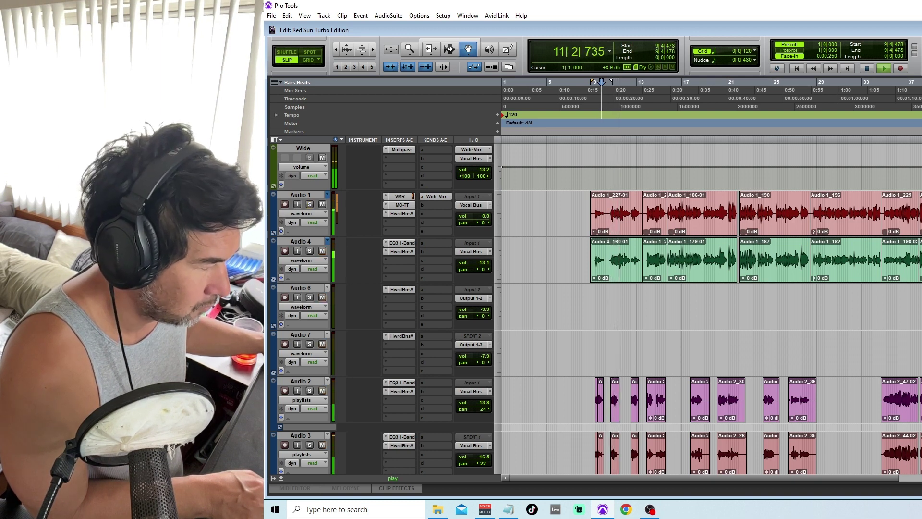
{"action": "left_click_drag", "start_coordinate": [484, 263], "coordinate": [485, 267]}
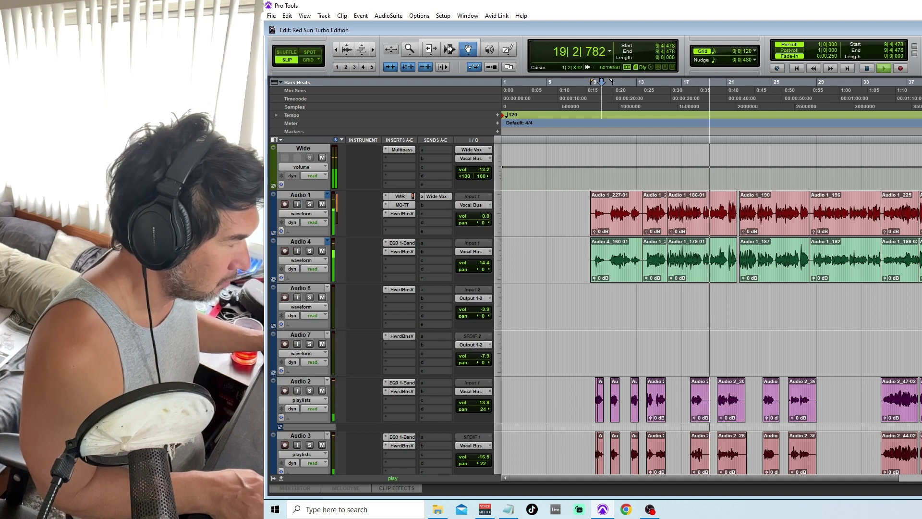
Set the playback start to 19|1|020, zoom in there and listen to Audio 1 soloed.
{"action": "left_click", "coordinate": [704, 91]}
{"action": "key", "text": "space"}
{"action": "key", "text": "t"}
{"action": "key", "text": "t"}
{"action": "key", "text": "t"}
{"action": "left_click", "coordinate": [310, 204]}
{"action": "key", "text": "space"}
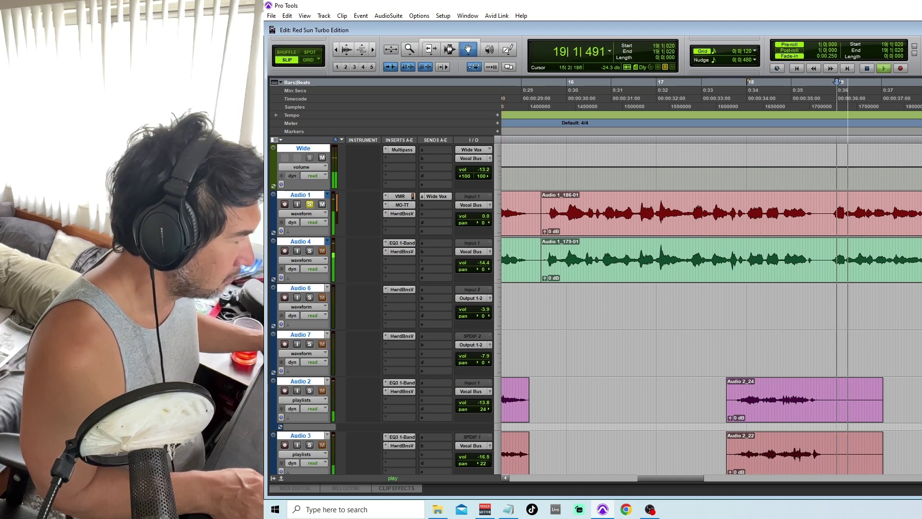
Solo Audio 4 alongside Audio 1 and listen, then take Audio 1 out of solo to hear Audio 4 alone.
{"action": "left_click", "coordinate": [310, 251]}
{"action": "key", "text": "space"}
{"action": "key", "text": "space"}
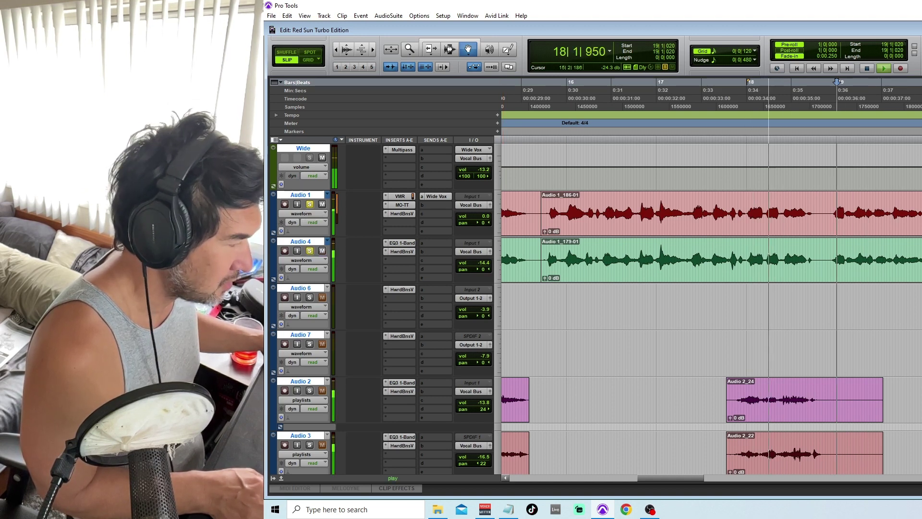
{"action": "left_click", "coordinate": [310, 204]}
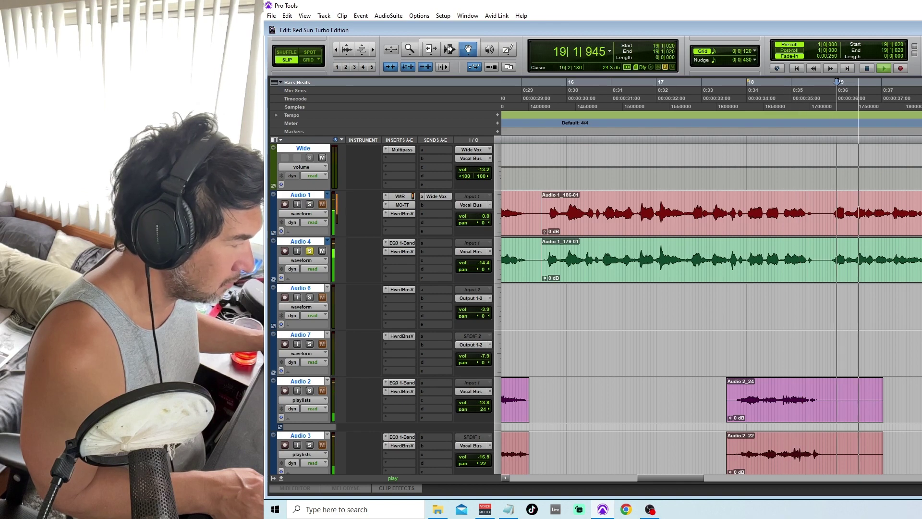
{"action": "key", "text": "space"}
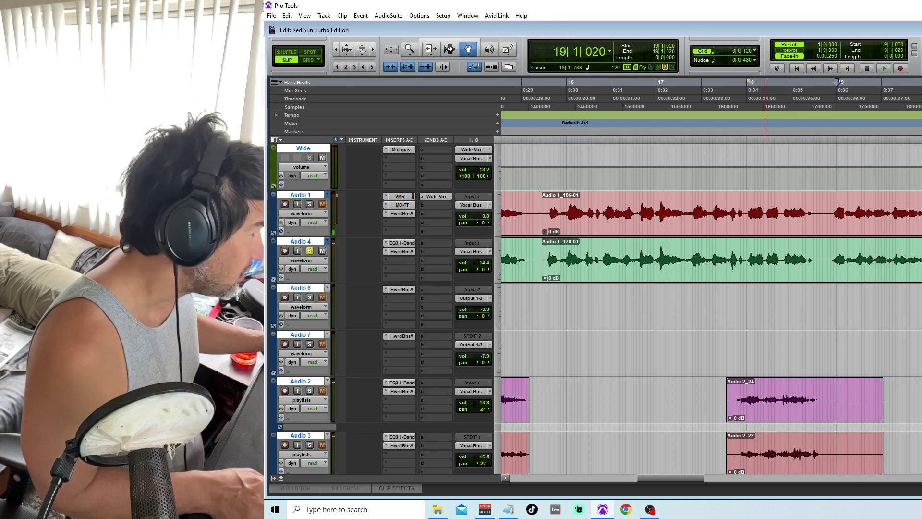
Move the playback start to 18|4|632 and listen to Audio 1 and Audio 4 soloed together.
{"action": "left_click", "coordinate": [829, 114]}
{"action": "key", "text": "t"}
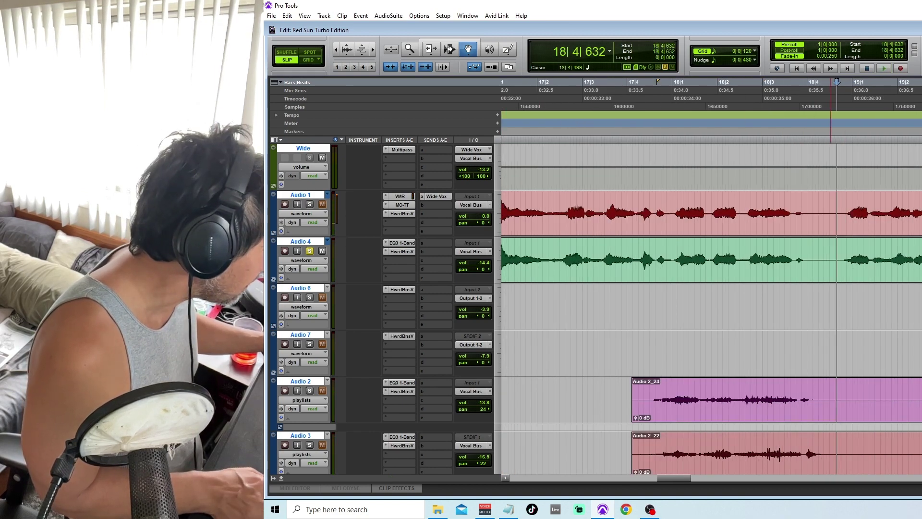
{"action": "key", "text": "space"}
{"action": "key", "text": "ctrl+["}
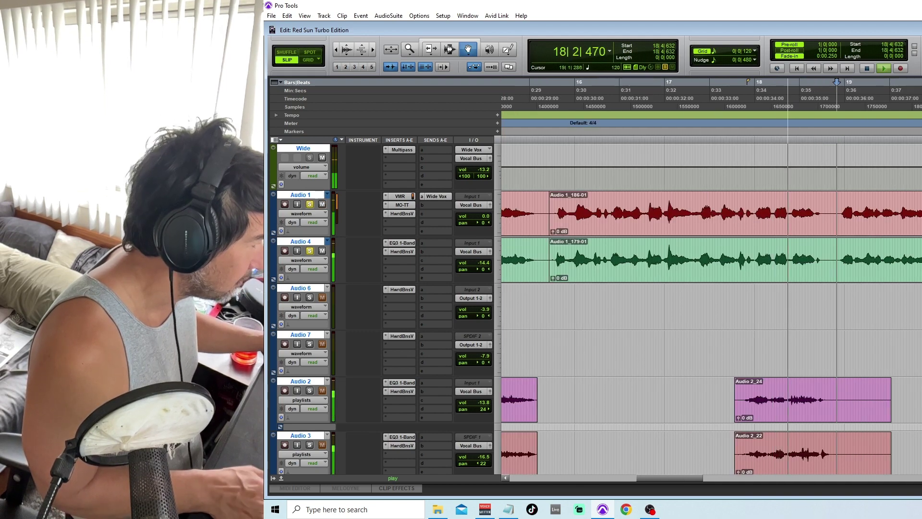
{"action": "key", "text": "ctrl+]"}
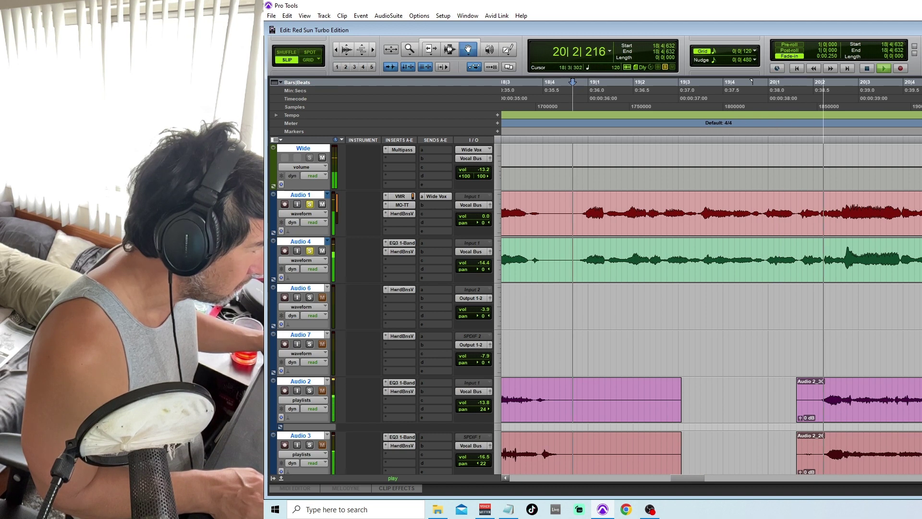
{"action": "key", "text": "space"}
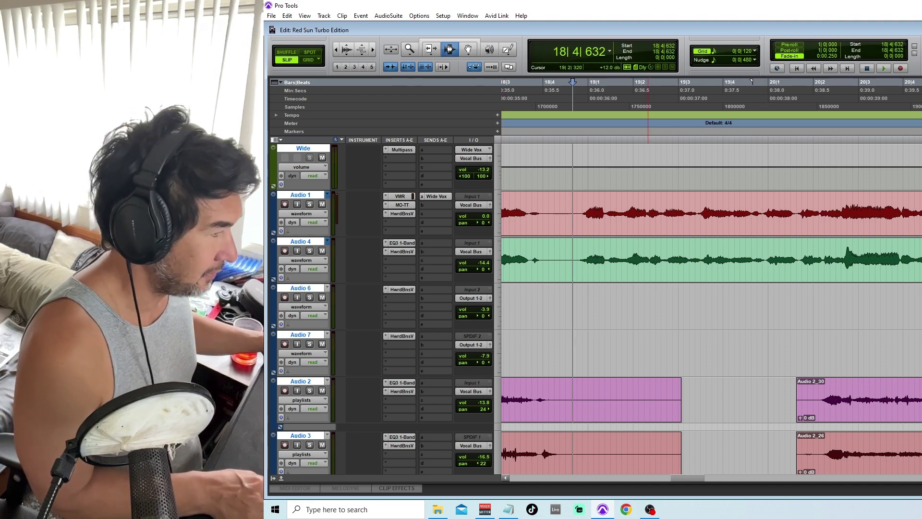
Listen to the vocal passage from 18|4|816 with Audio 4 soloed.
{"action": "left_click", "coordinate": [582, 115]}
{"action": "key", "text": "space"}
{"action": "key", "text": "r"}
{"action": "key", "text": "ctrl+bracketleft"}
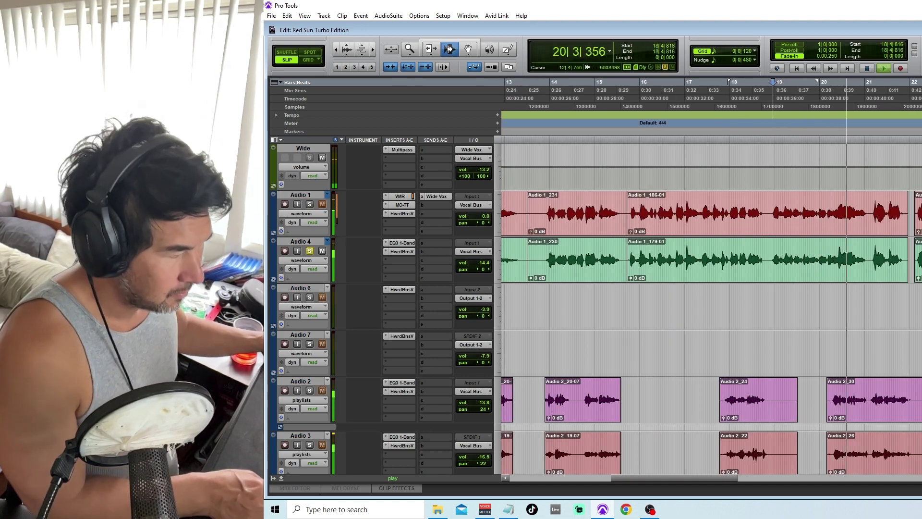
{"action": "key", "text": "space"}
Turn off Tube Warmth and Auto Make-Up in Audio 4's Howard Benson Vocals plug-in while auditioning it, and close the plug-in.
{"action": "left_click", "coordinate": [309, 251]}
{"action": "left_click", "coordinate": [402, 251]}
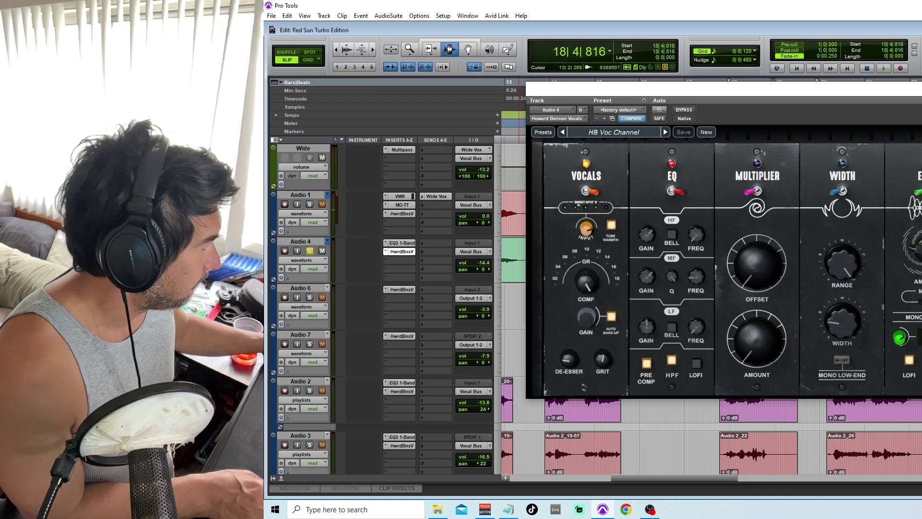
{"action": "key", "text": "space"}
{"action": "key", "text": "space"}
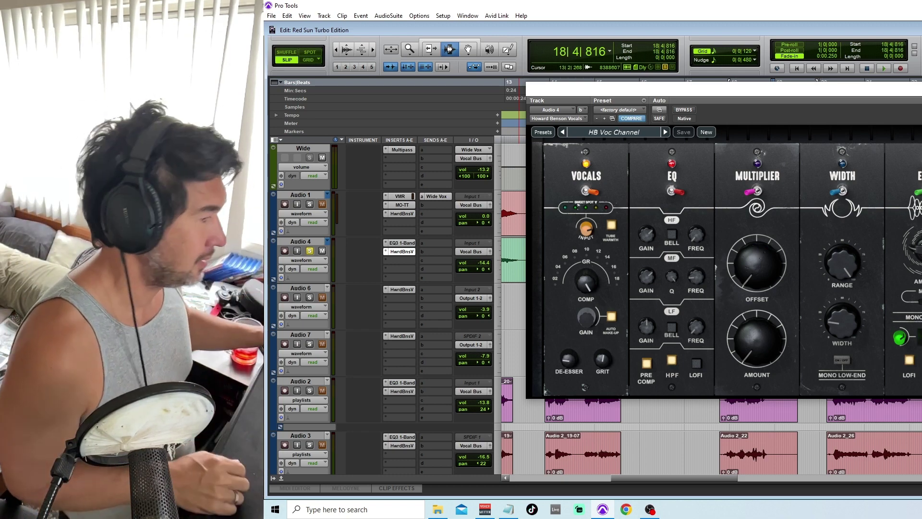
{"action": "key", "text": "space"}
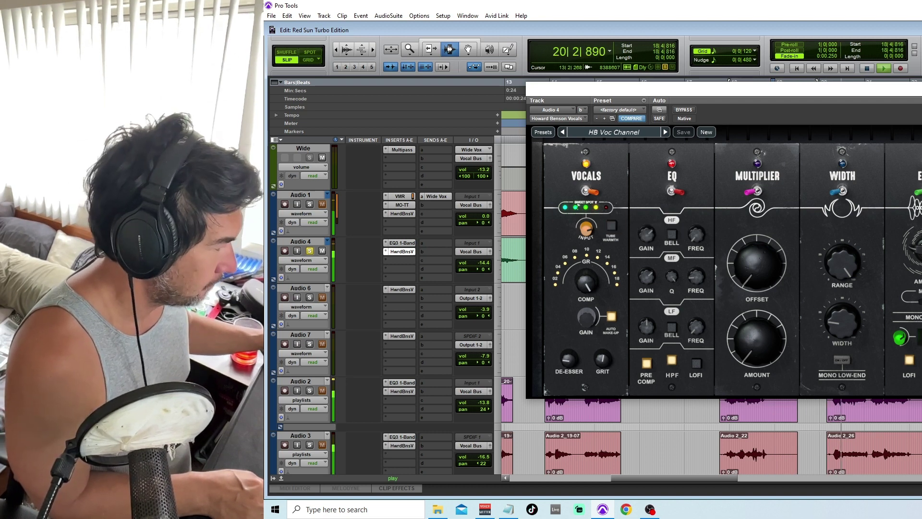
{"action": "left_click", "coordinate": [610, 316]}
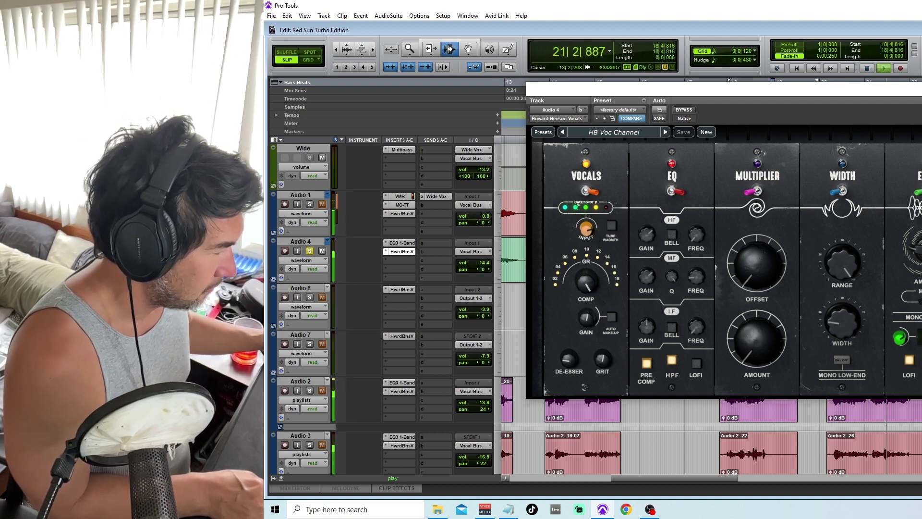
{"action": "key", "text": "space"}
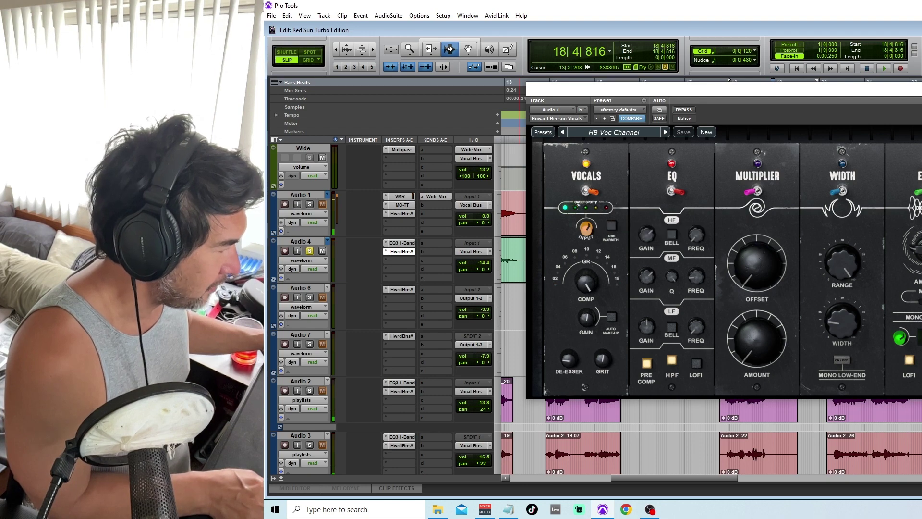
{"action": "key", "text": "ctrl+w"}
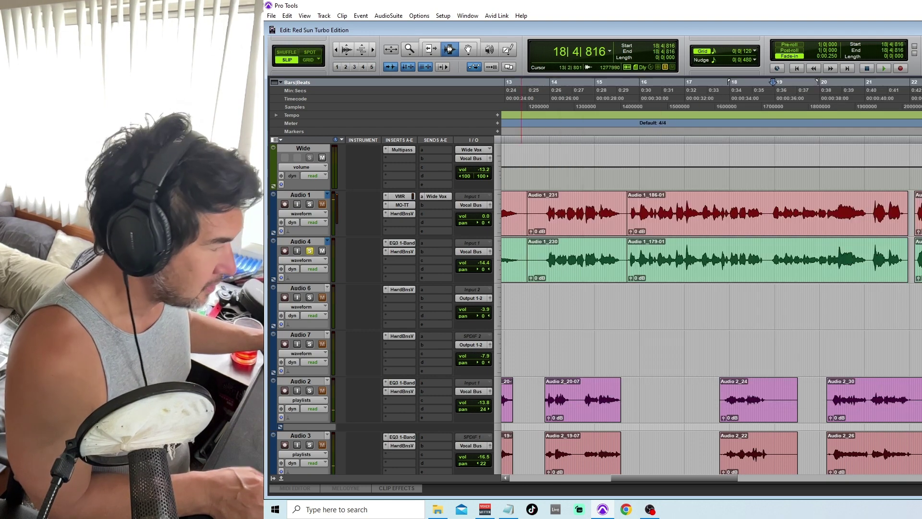
Play the mix from 18|4|816 and raise the volume of Audio 2 to -11.9 and Audio 3 to -13.2.
{"action": "scroll", "coordinate": [711, 307], "scroll_direction": "up", "scroll_amount": 2}
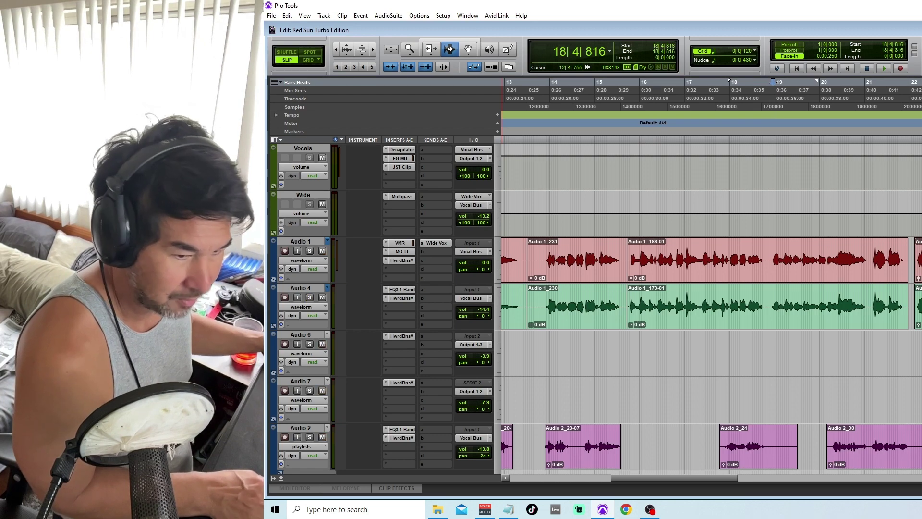
{"action": "key", "text": "space"}
{"action": "key", "text": "ctrl+bracketleft"}
{"action": "key", "text": "ctrl+bracketleft"}
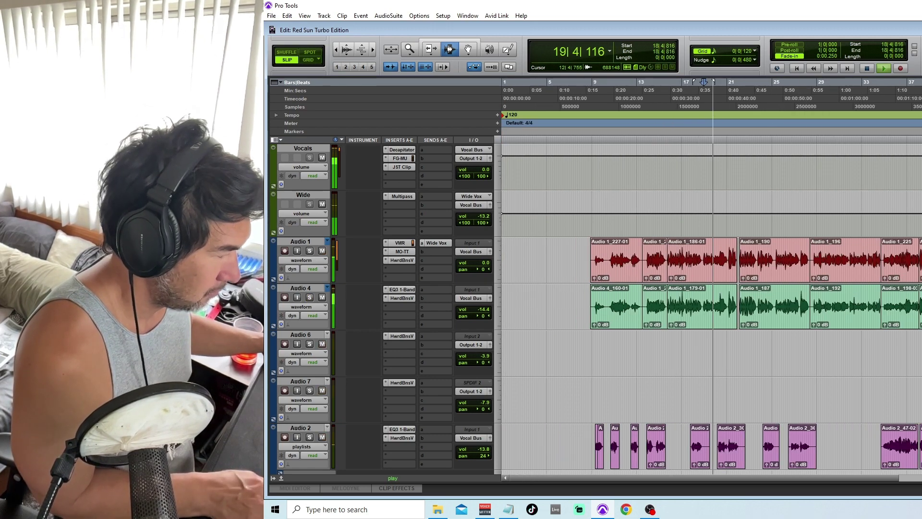
{"action": "scroll", "coordinate": [708, 307], "scroll_direction": "down", "scroll_amount": 2}
{"action": "left_click", "coordinate": [309, 344]}
{"action": "left_click", "coordinate": [309, 344]}
{"action": "left_click_drag", "start_coordinate": [484, 355], "coordinate": [484, 352]}
{"action": "left_click_drag", "start_coordinate": [487, 409], "coordinate": [487, 408]}
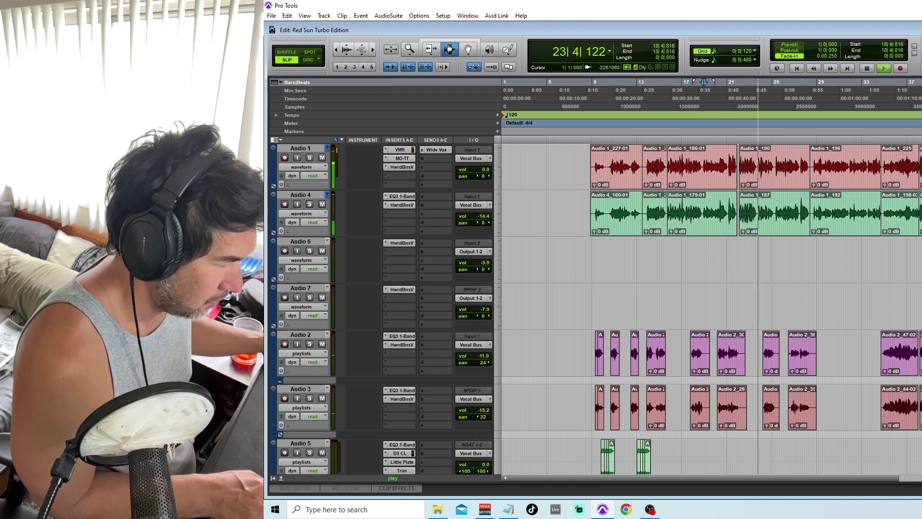
{"action": "left_click_drag", "start_coordinate": [485, 410], "coordinate": [485, 407]}
Listen to the rebalanced vocals against the instrumental with the whole song in view, then stop playback.
{"action": "key", "text": "r"}
{"action": "scroll", "coordinate": [610, 308], "scroll_direction": "up", "scroll_amount": 1}
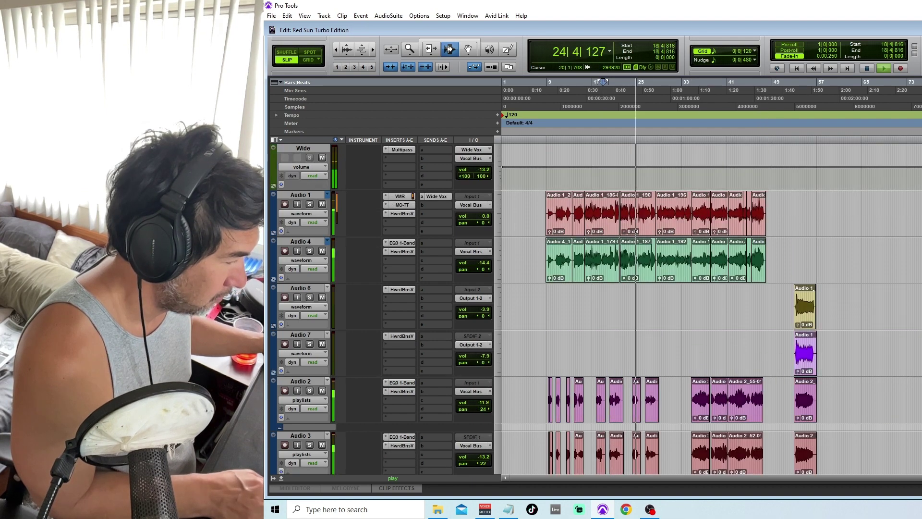
{"action": "scroll", "coordinate": [601, 82], "scroll_direction": "up", "scroll_amount": 1}
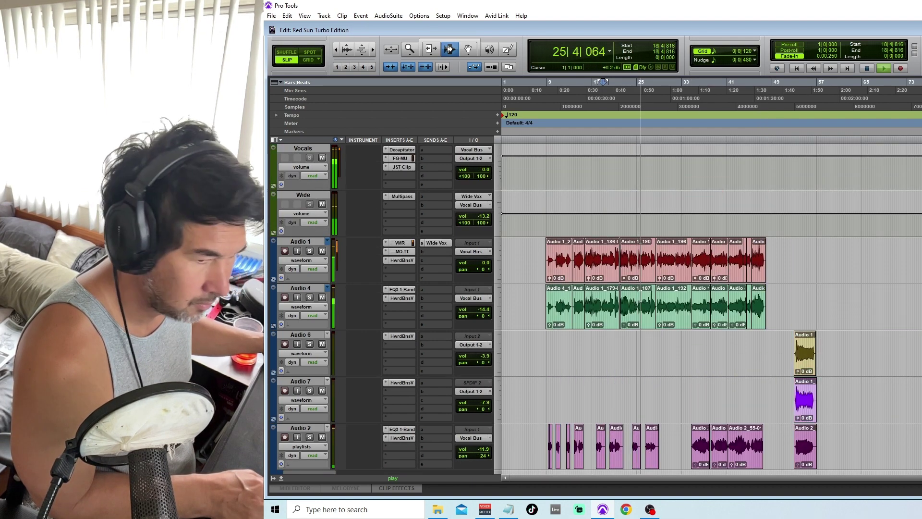
{"action": "scroll", "coordinate": [602, 81], "scroll_direction": "up", "scroll_amount": 1}
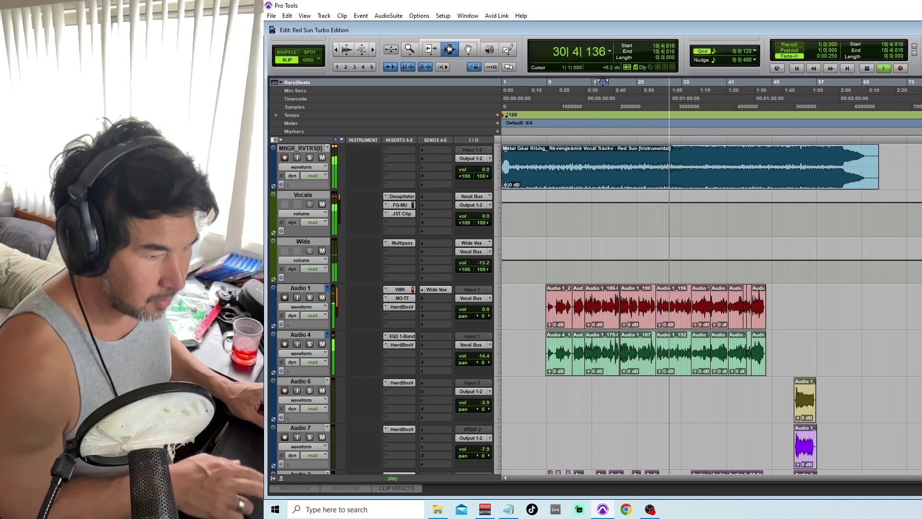
{"action": "key", "text": "space"}
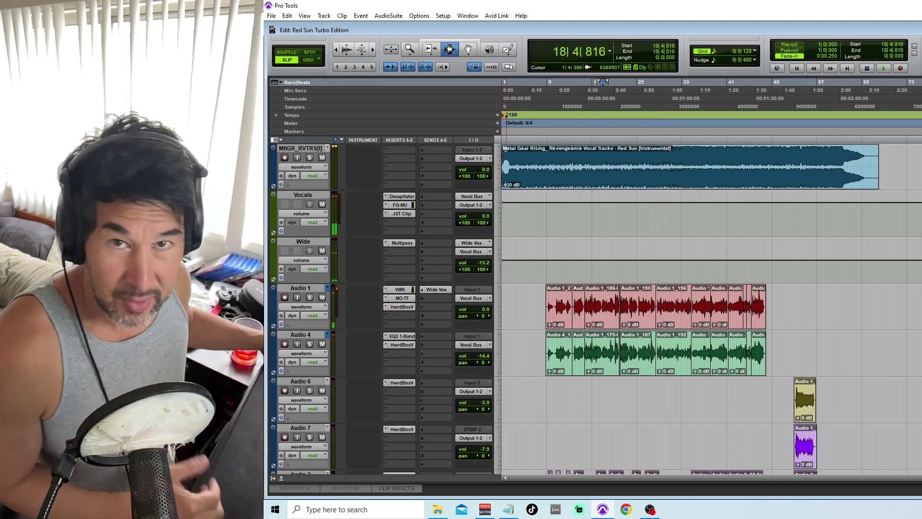